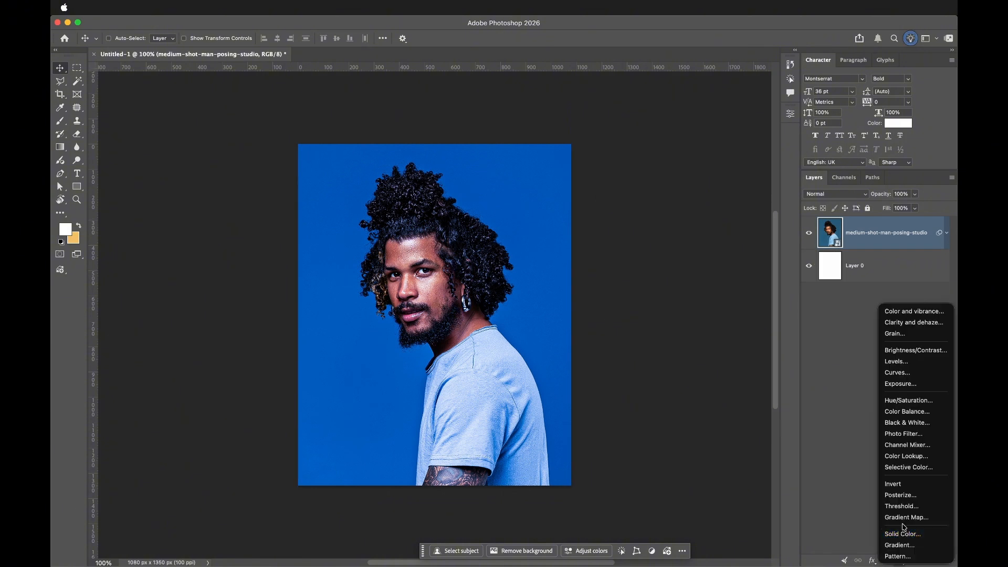
- Add a Gradient Map adjustment layer above the portrait photo
key(Escape)
click(899, 560)
key(Escape)
click(918, 521)
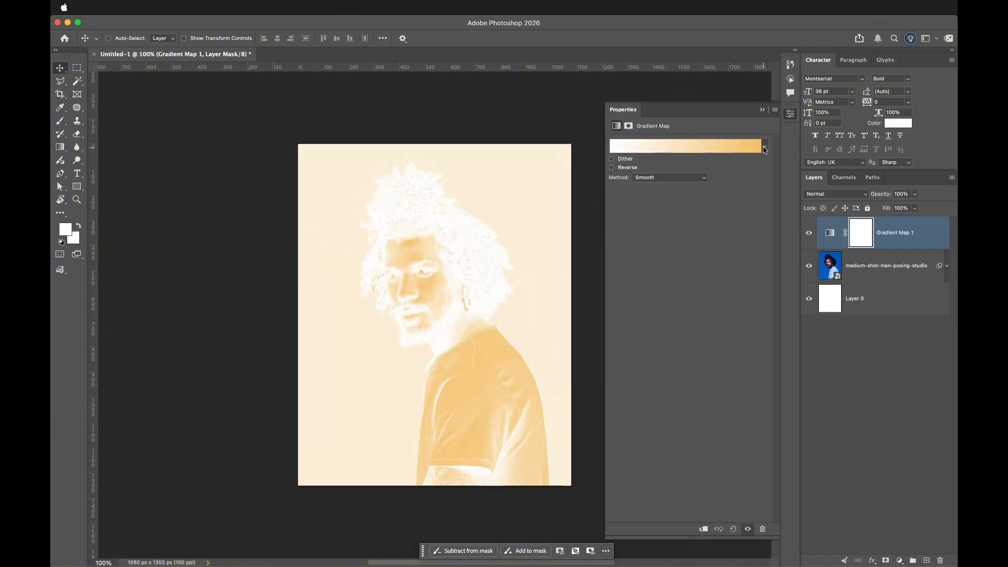
- Open the gradient editor and set the left color stop to a muted blue
click(830, 233)
click(765, 146)
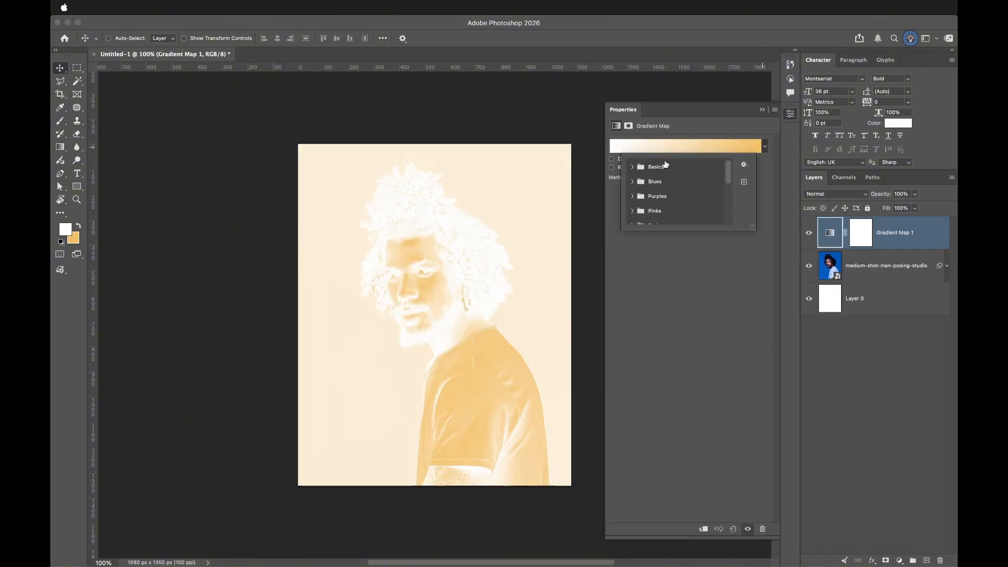
click(631, 165)
click(662, 144)
double_click(633, 331)
click(564, 429)
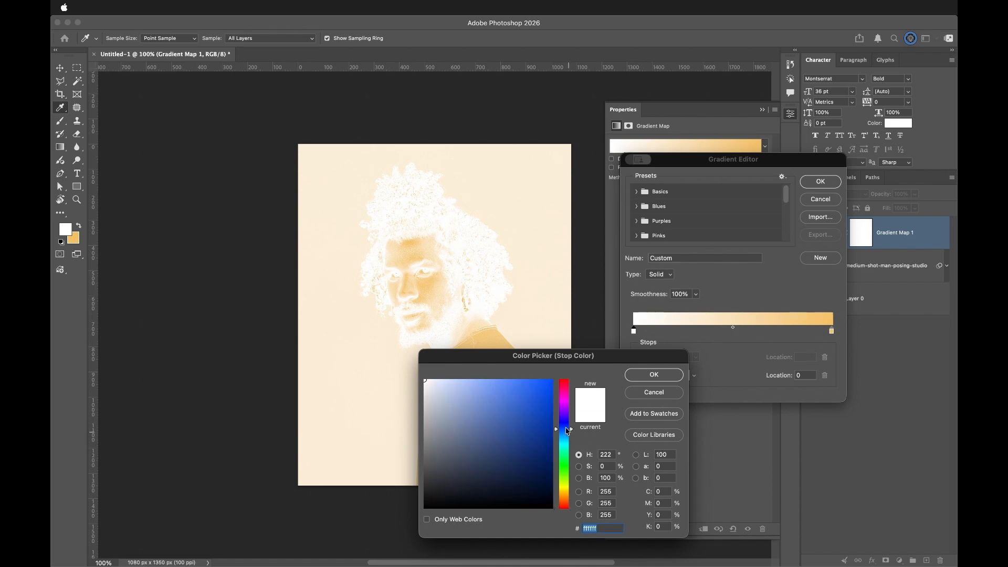
click(516, 424)
drag(565, 429, 564, 437)
click(653, 375)
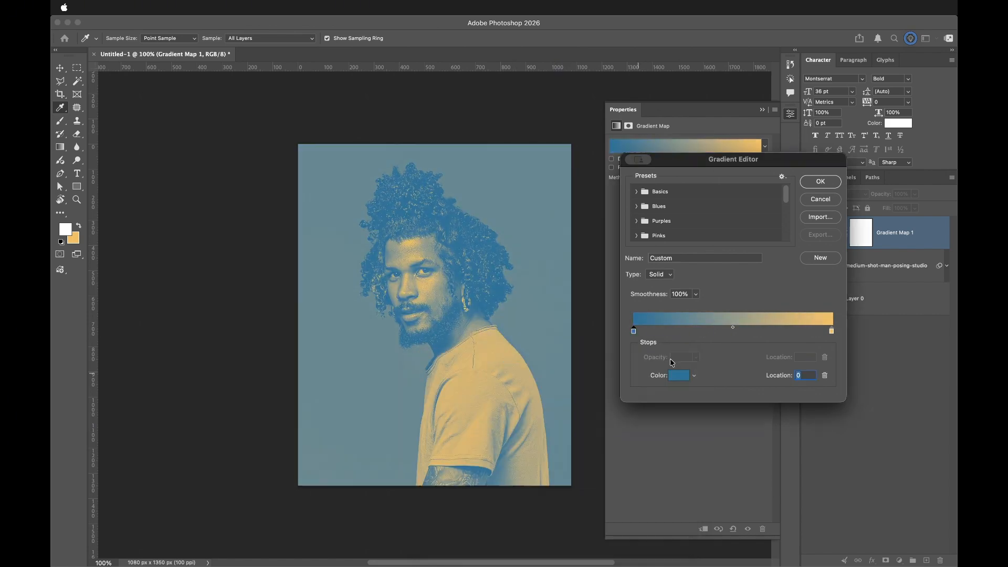
- Set the right color stop to white and confirm the gradient
double_click(831, 331)
click(426, 380)
click(654, 375)
click(820, 181)
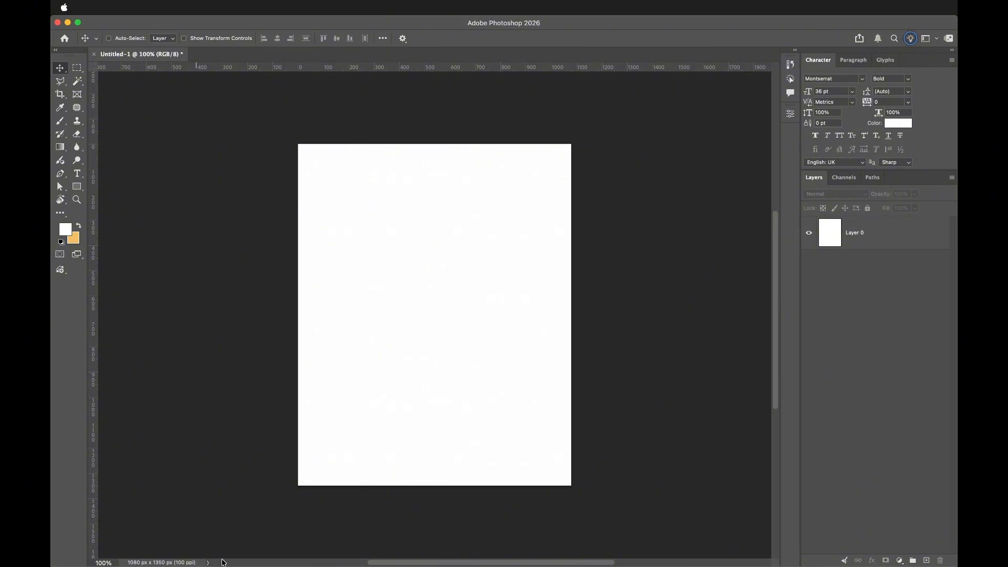
- Place the portrait photo on the canvas, scale it to about 78% and nudge it slightly upward
click(264, 550)
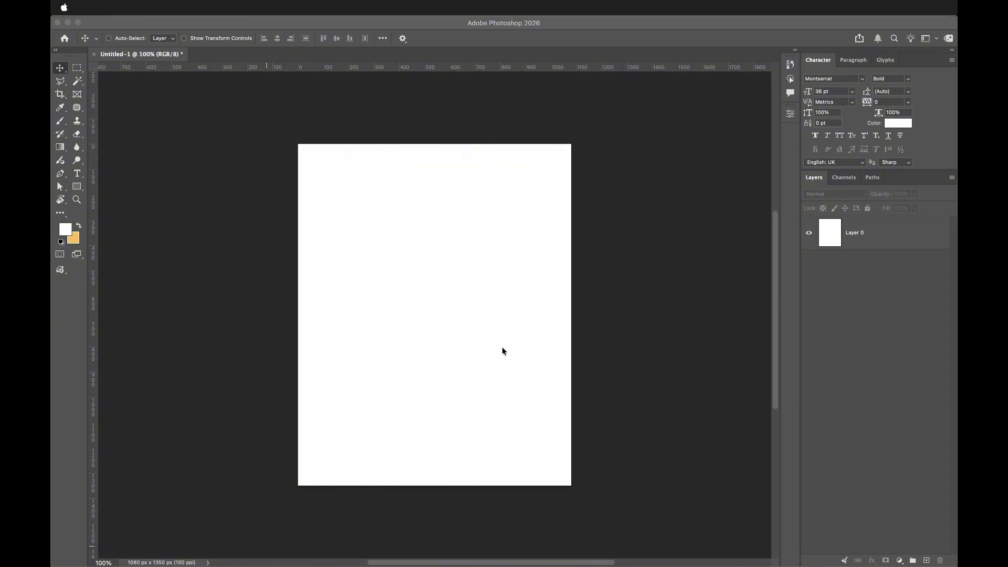
click(711, 367)
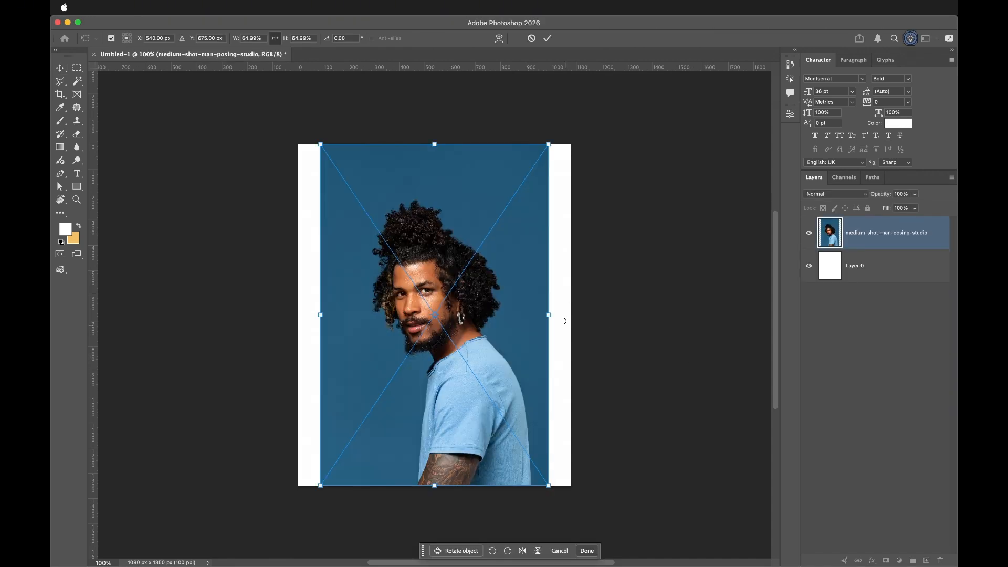
drag(548, 315, 575, 323)
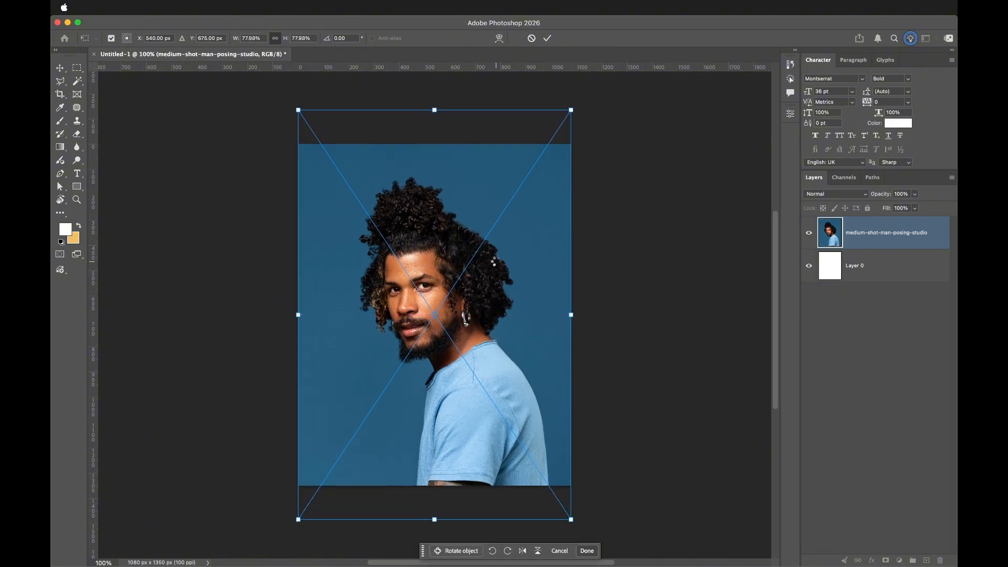
key(Return)
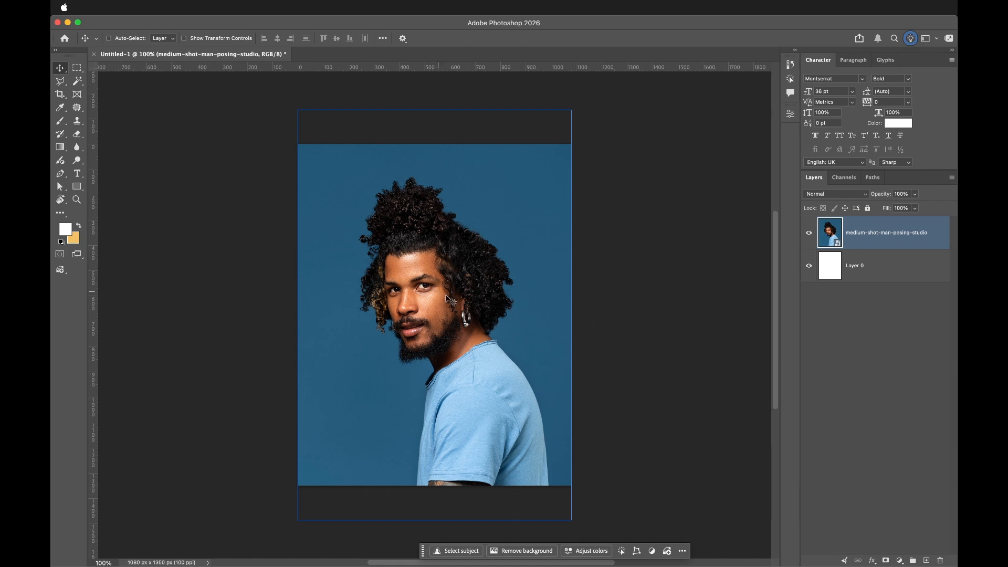
mouse_move(463, 314)
mouse_down()
mouse_move(464, 295)
mouse_move(464, 304)
mouse_up()
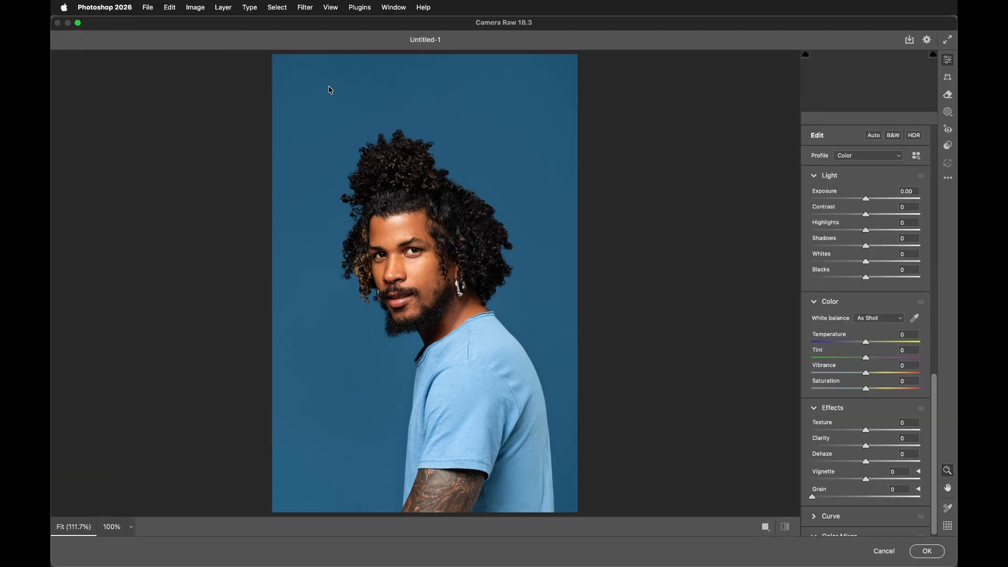
- In the Camera Raw Filter, set Contrast to +35
click(894, 216)
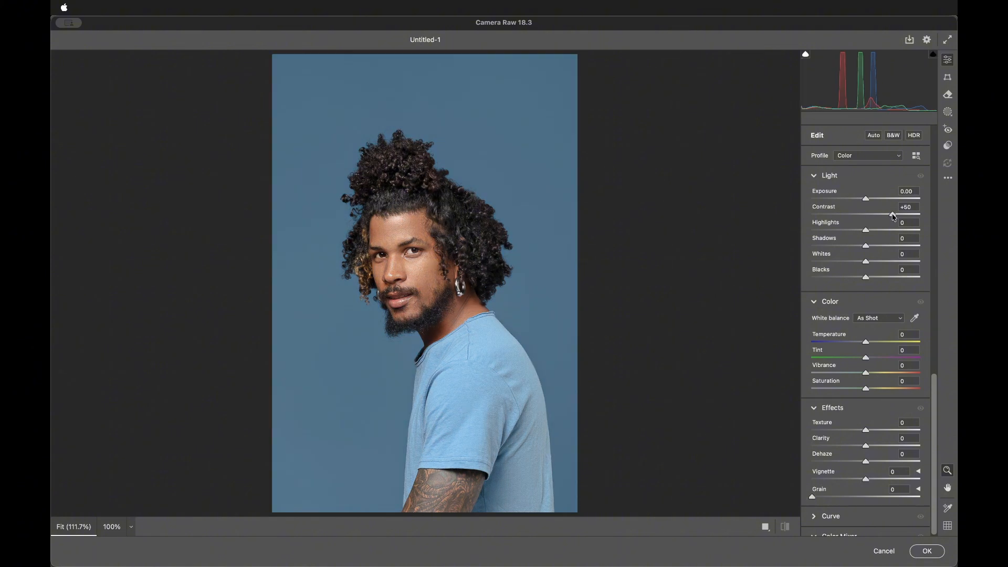
drag(894, 215, 868, 232)
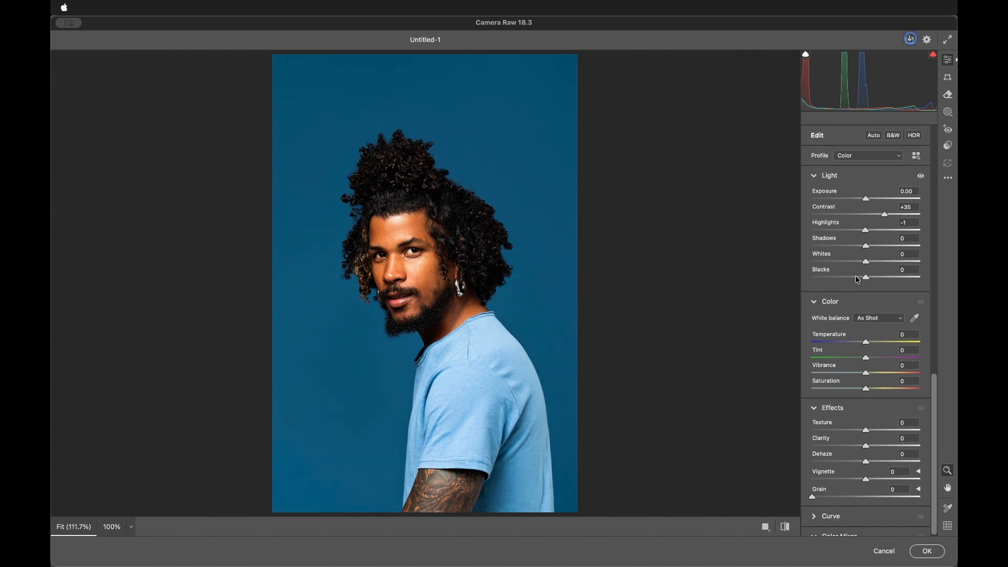
- Set the white balance Temperature to -30 and Tint to +16
drag(867, 342, 849, 343)
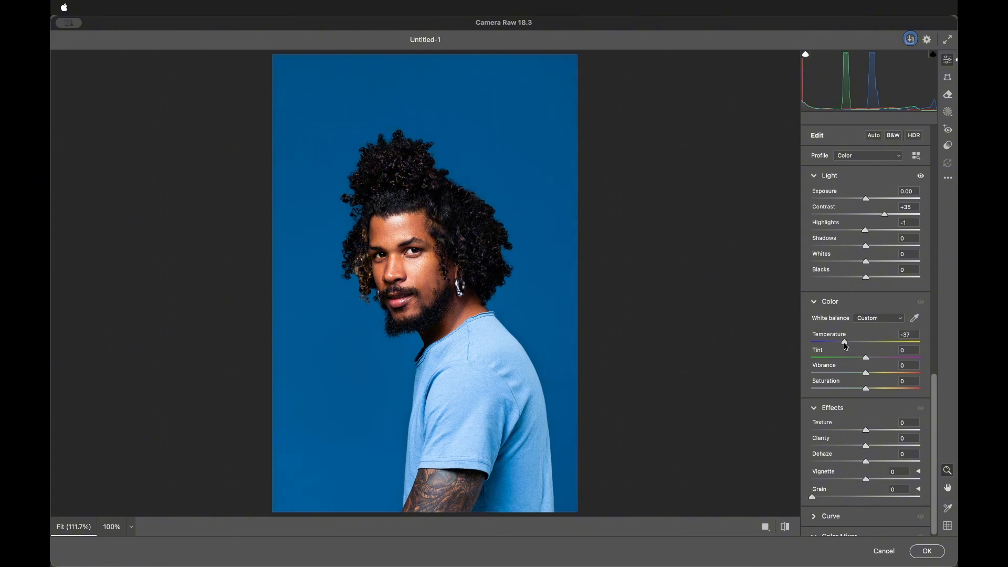
drag(847, 347, 877, 360)
- Set Texture to +37, Clarity to +35 and Highlights to -11
drag(865, 431, 886, 431)
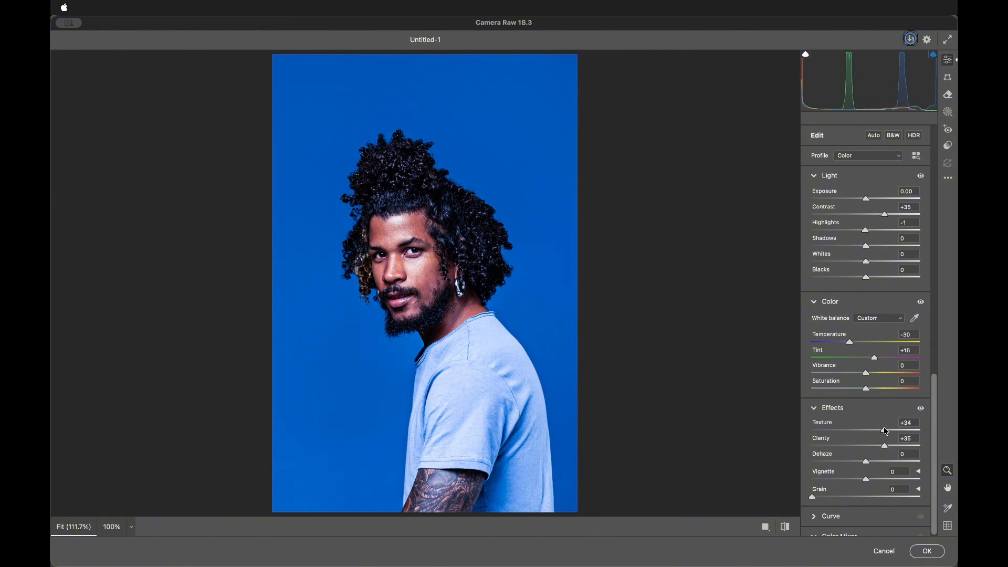
drag(887, 431, 888, 431)
drag(867, 231, 864, 236)
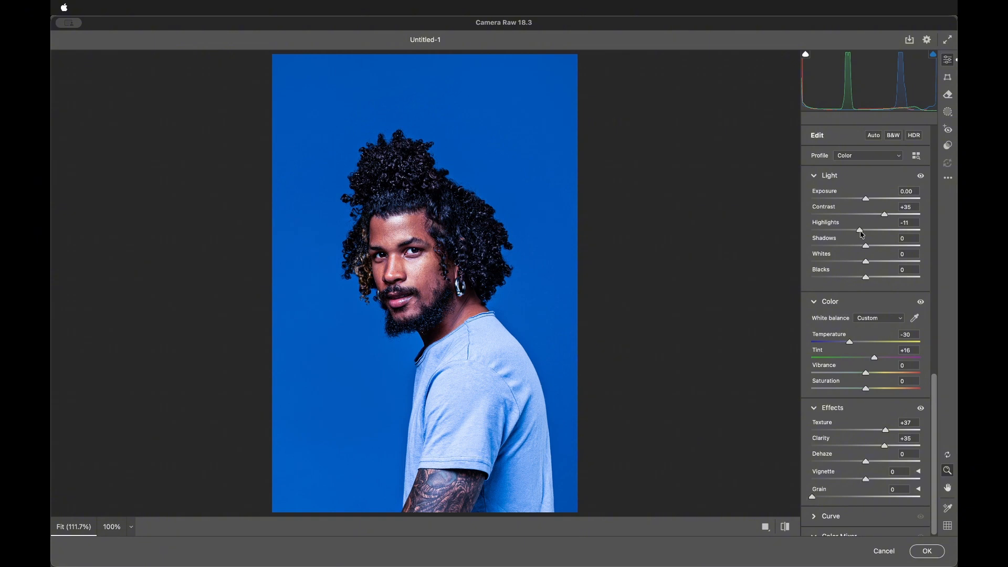
- Set Sharpening to 36 and apply the Camera Raw Filter
scroll(863, 235, down, 10)
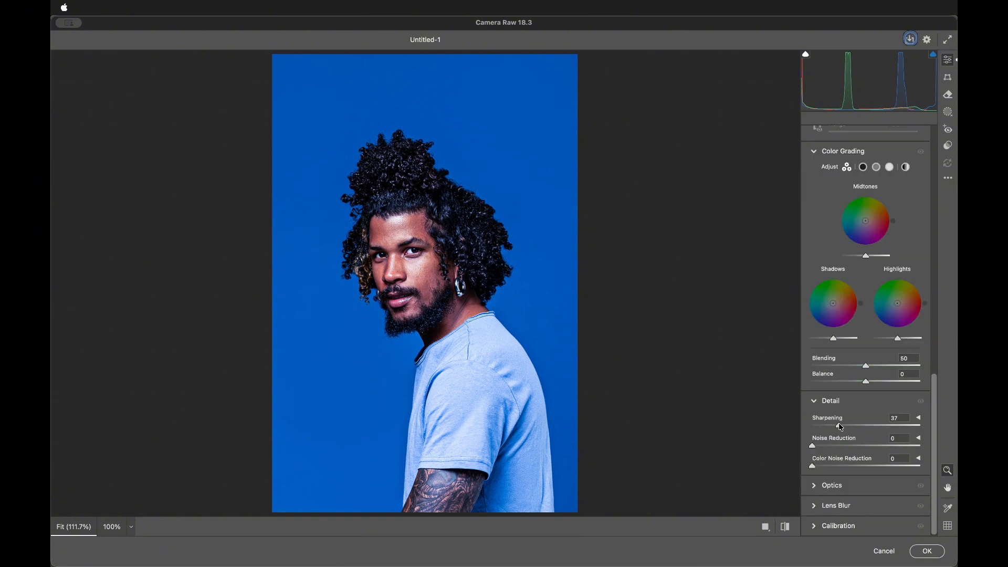
drag(841, 428, 840, 426)
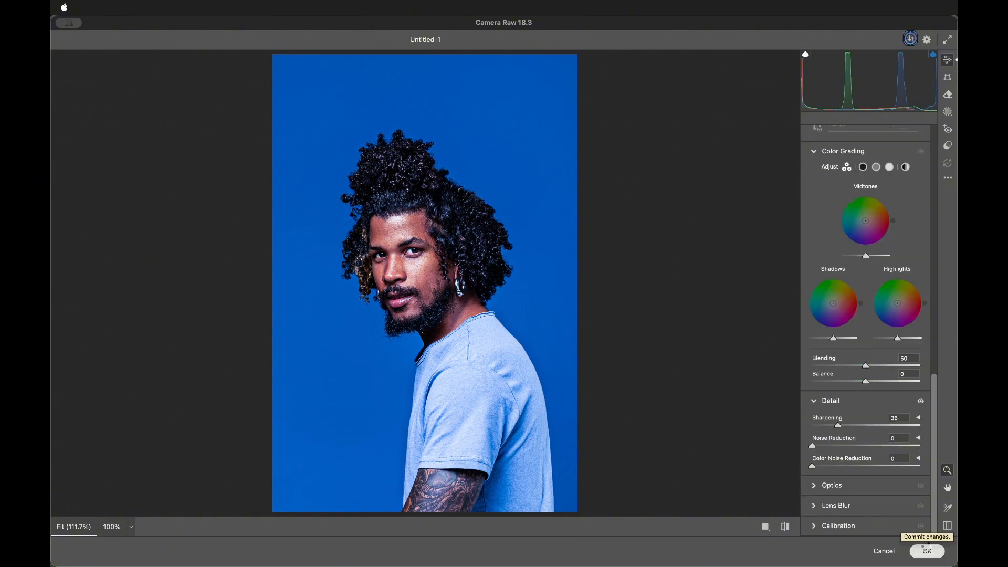
click(927, 550)
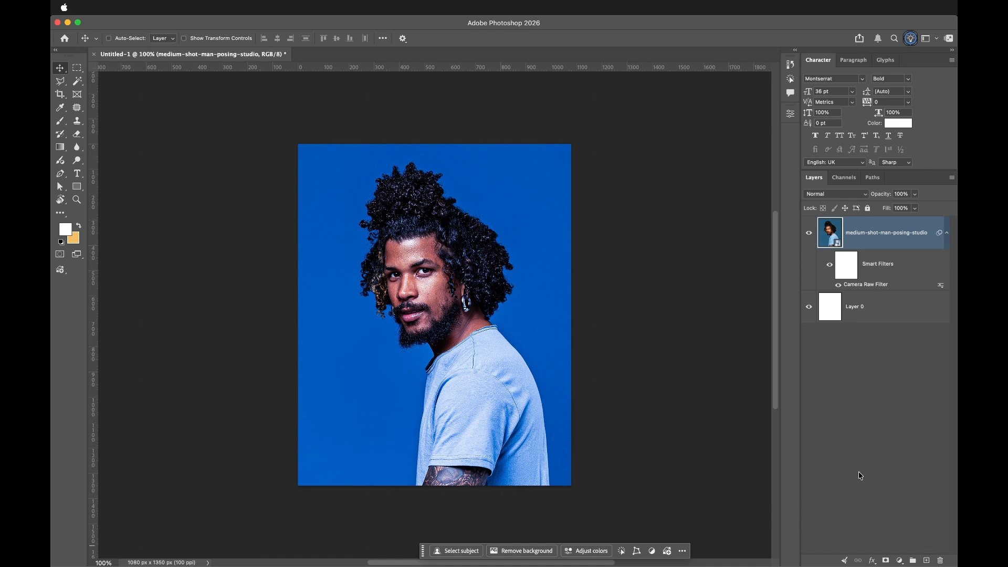
- Add a Gradient Map adjustment layer above the photo layer
click(949, 234)
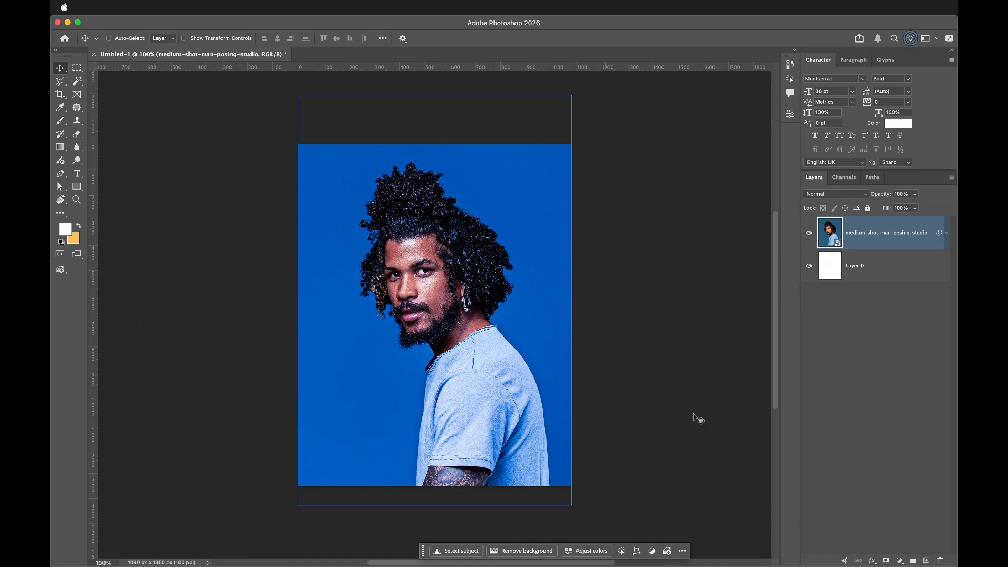
click(899, 561)
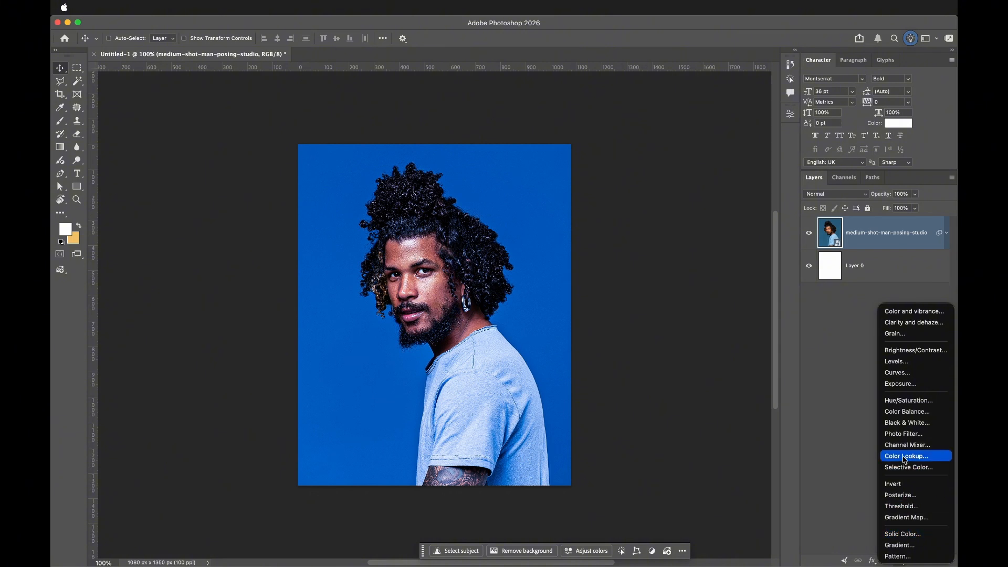
click(827, 540)
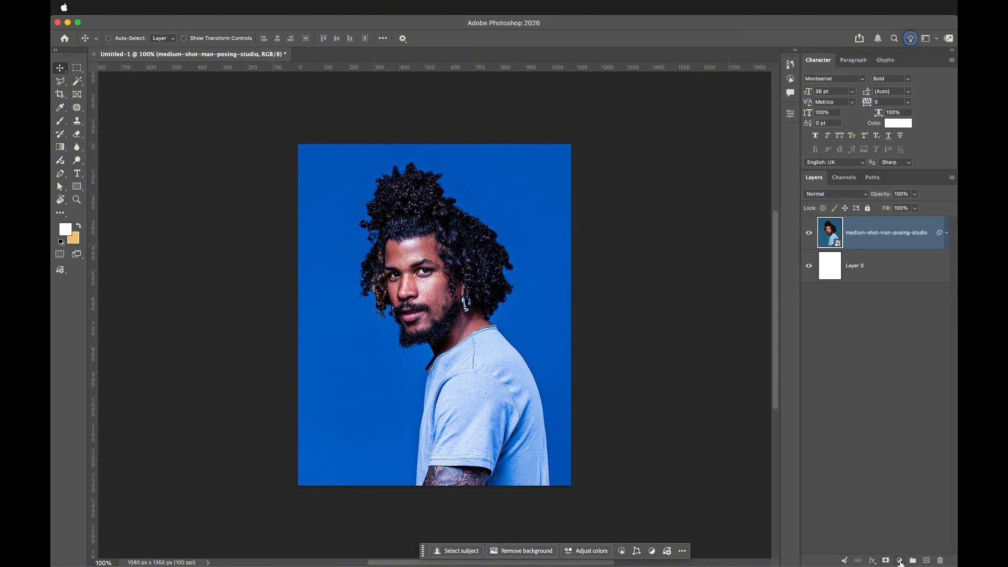
click(899, 560)
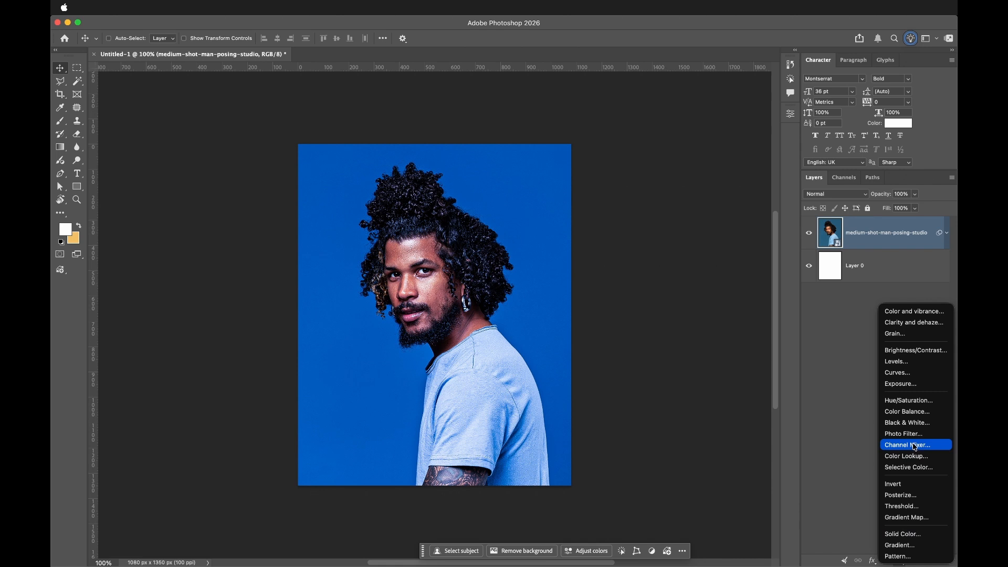
click(917, 518)
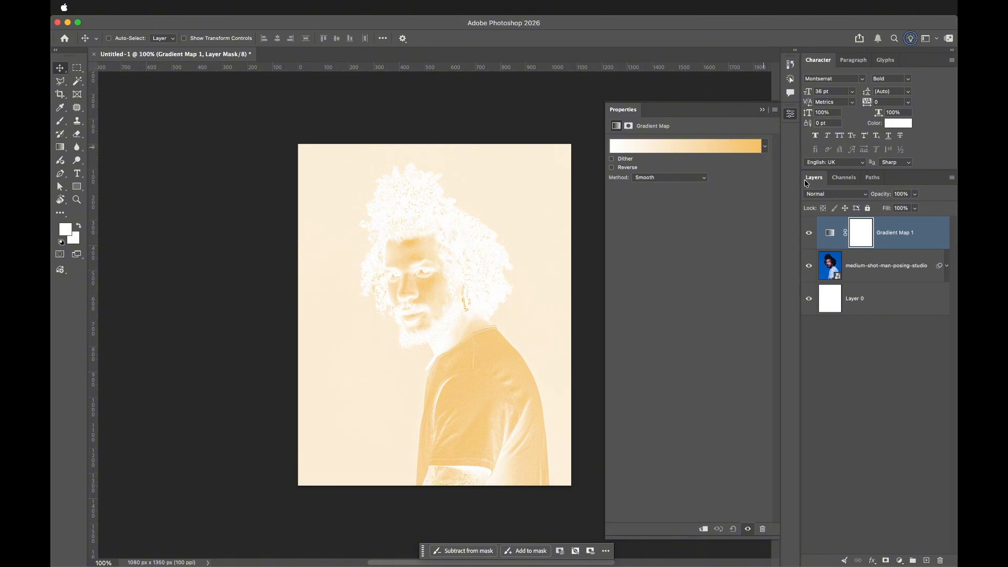
- Open the gradient editor and set the left color stop to #2c7198
click(830, 234)
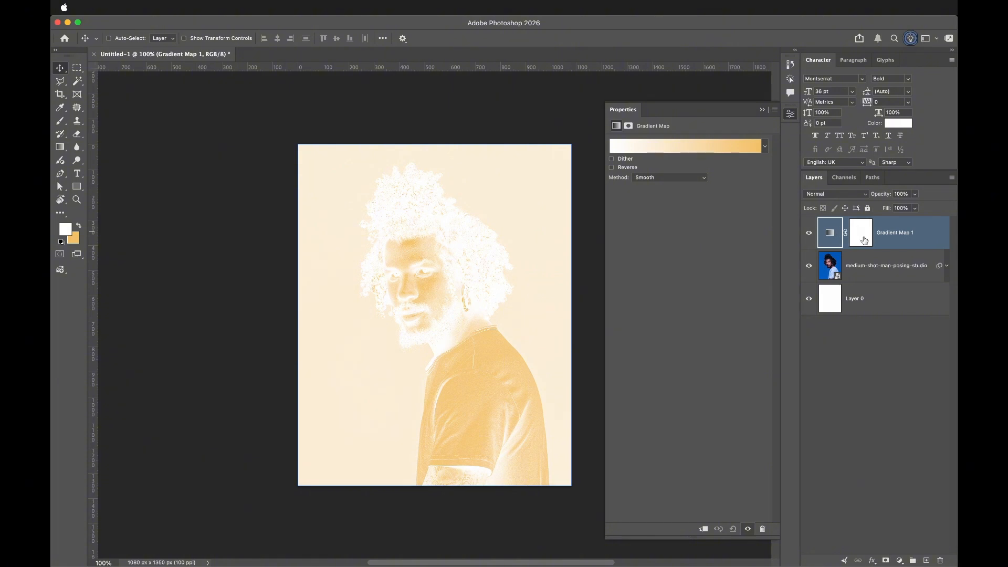
click(764, 147)
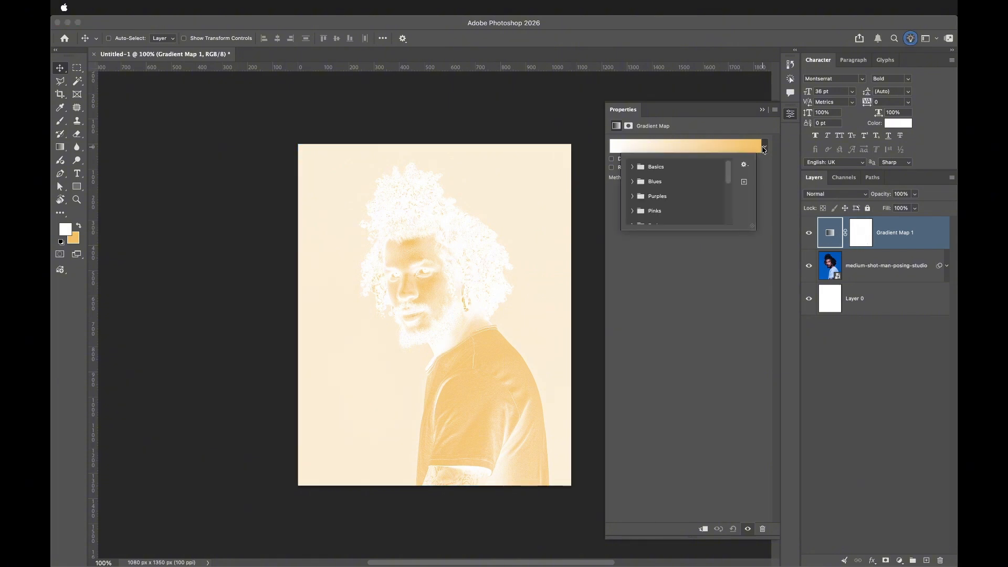
click(633, 167)
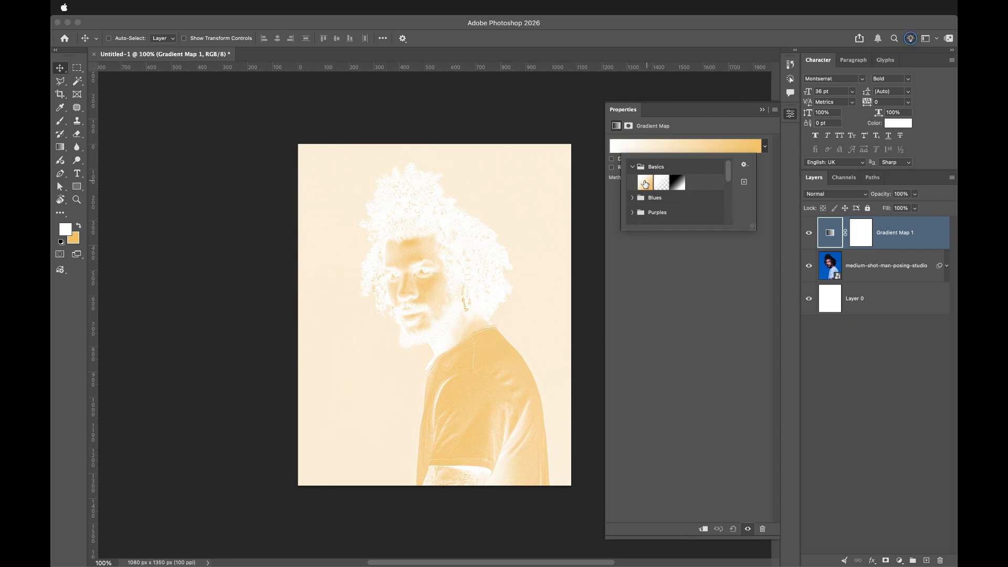
click(662, 143)
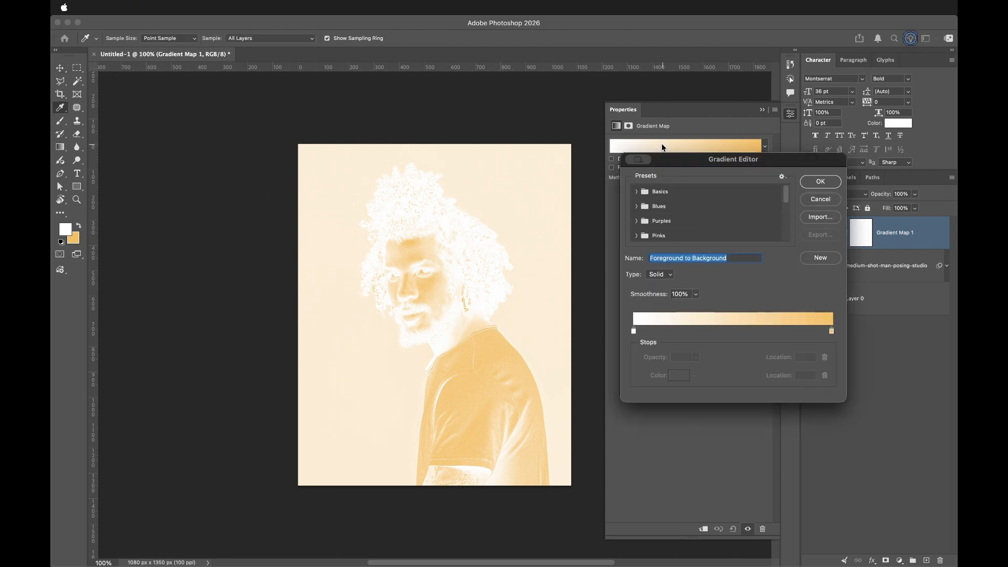
click(634, 330)
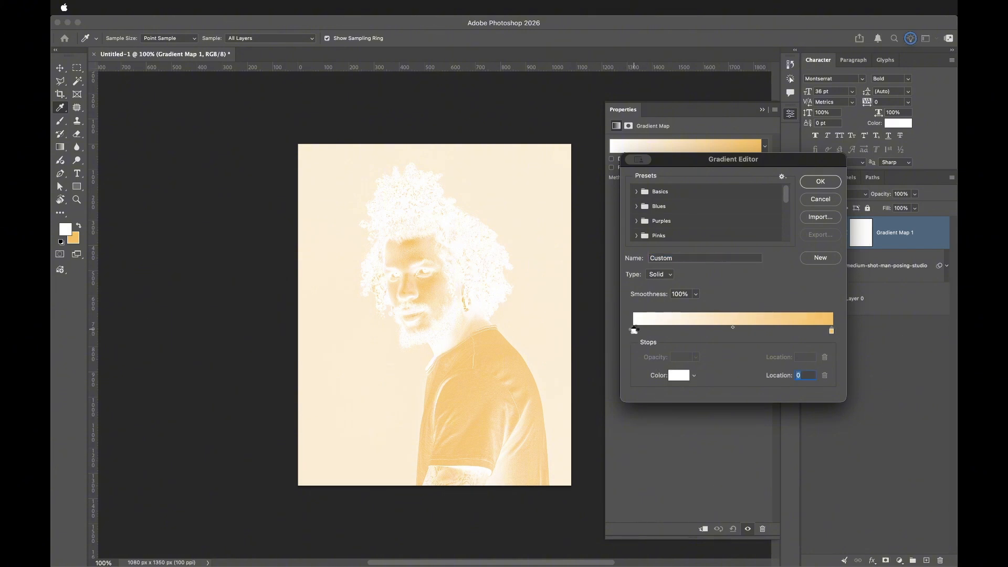
double_click(634, 331)
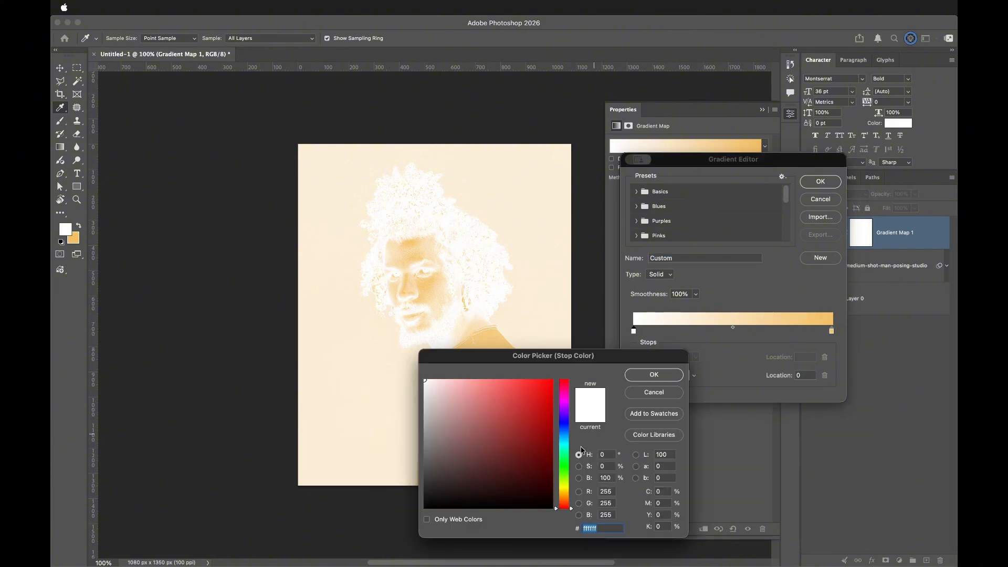
click(565, 429)
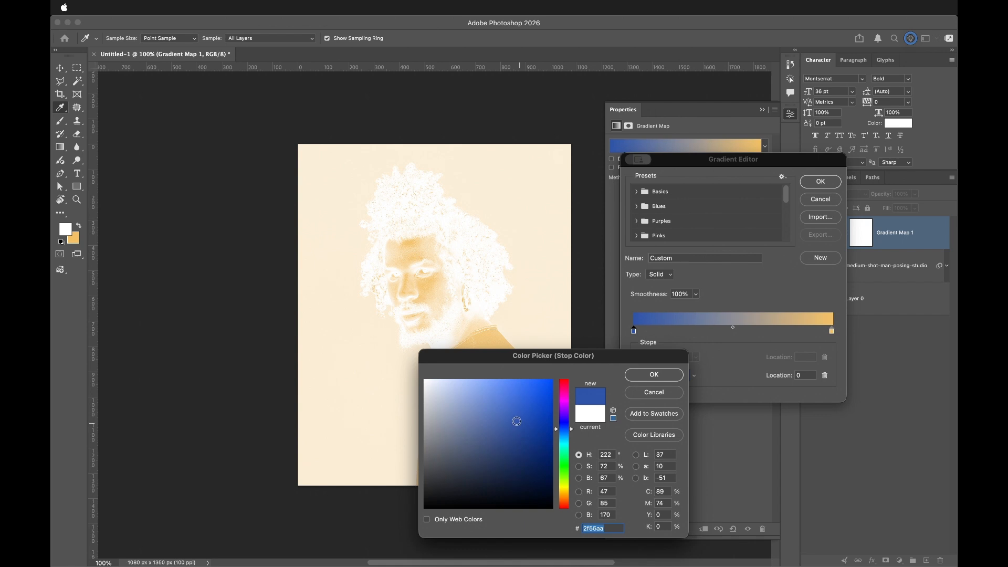
click(516, 415)
mouse_move(516, 415)
mouse_down()
mouse_move(517, 426)
mouse_move(558, 436)
mouse_move(515, 431)
mouse_up()
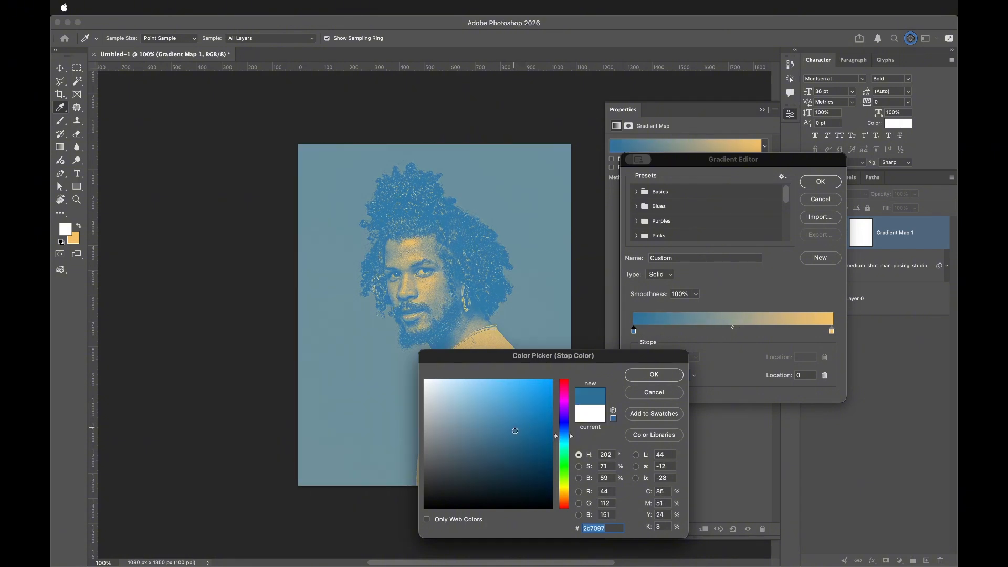
click(645, 374)
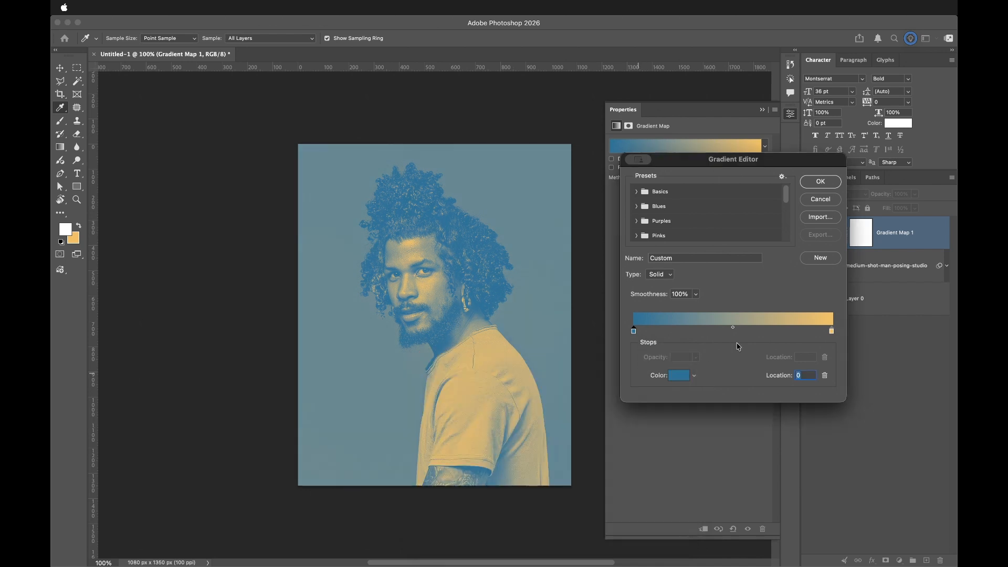
- Set the gradient's right color stop to white, #ffffff
click(831, 331)
double_click(830, 330)
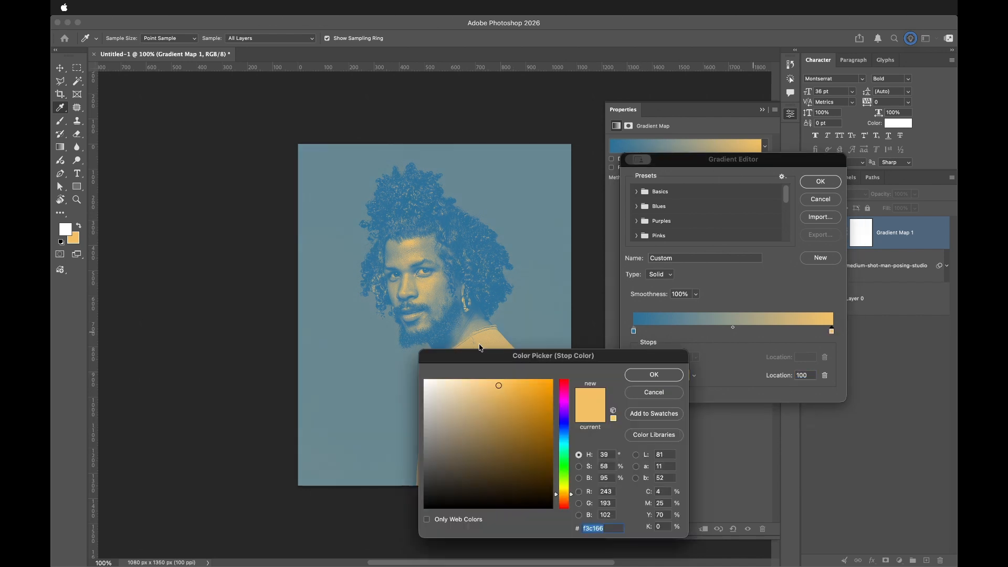
click(426, 376)
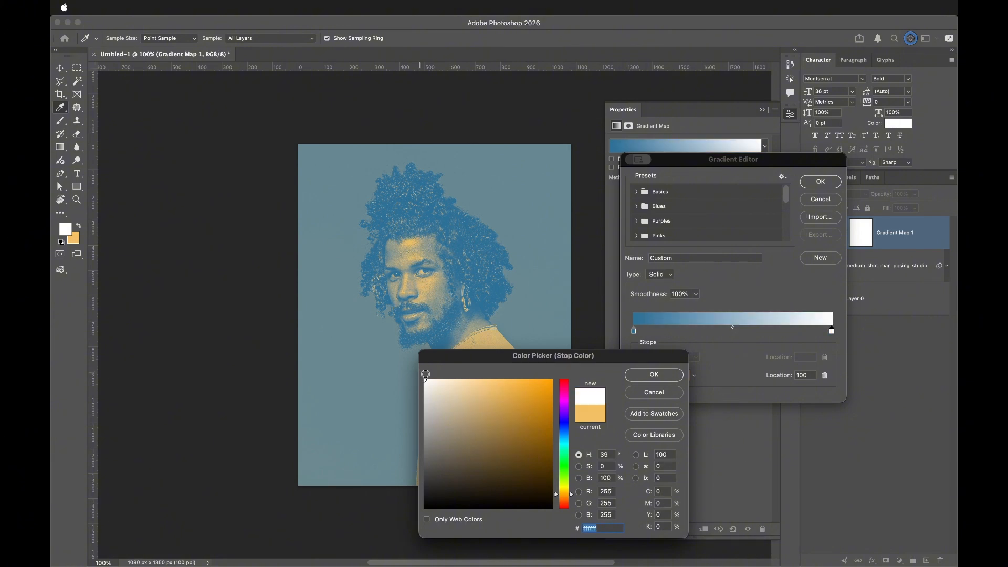
click(654, 375)
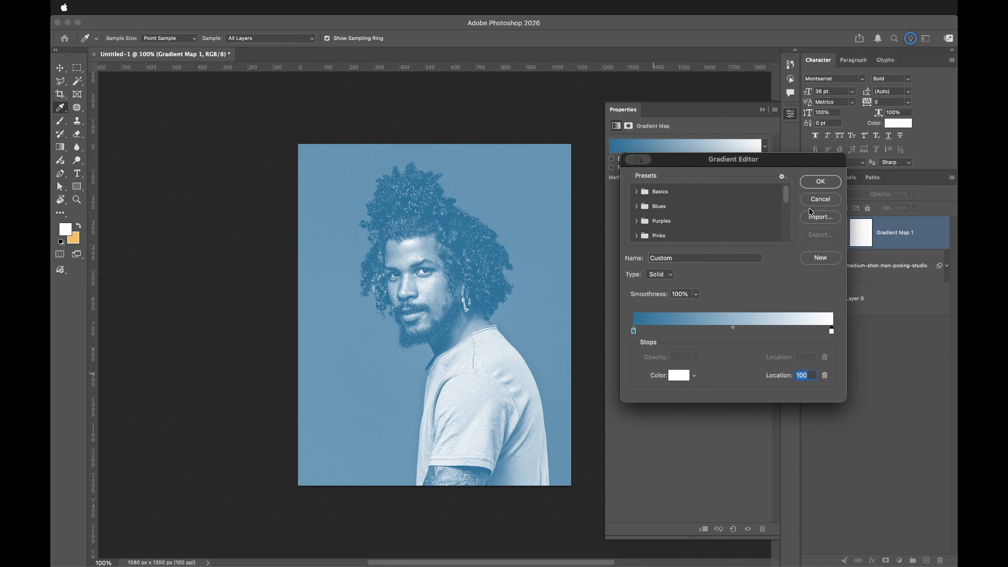
- Confirm the gradient and set the Gradient Map layer's blend mode to Lighter Color
click(821, 183)
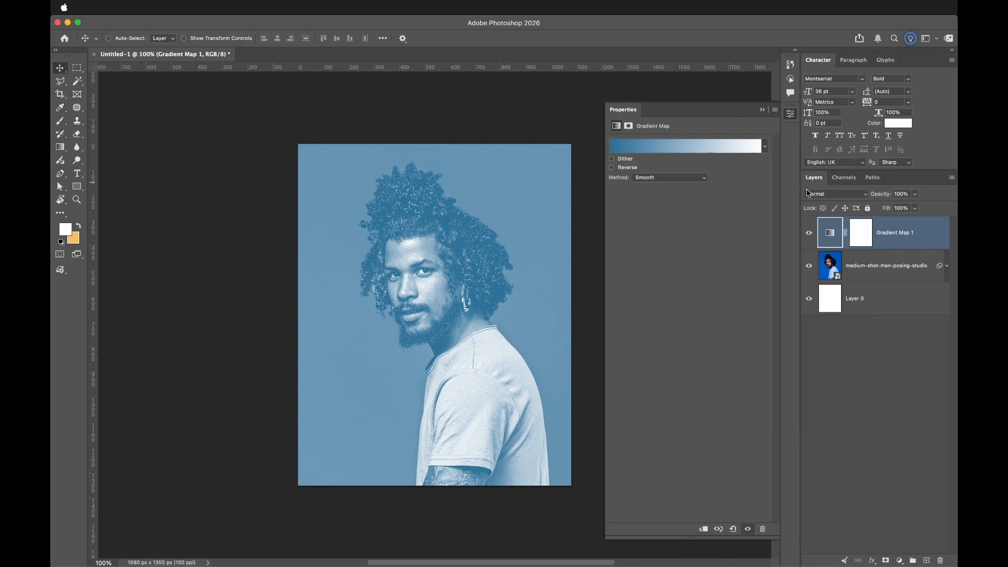
click(763, 109)
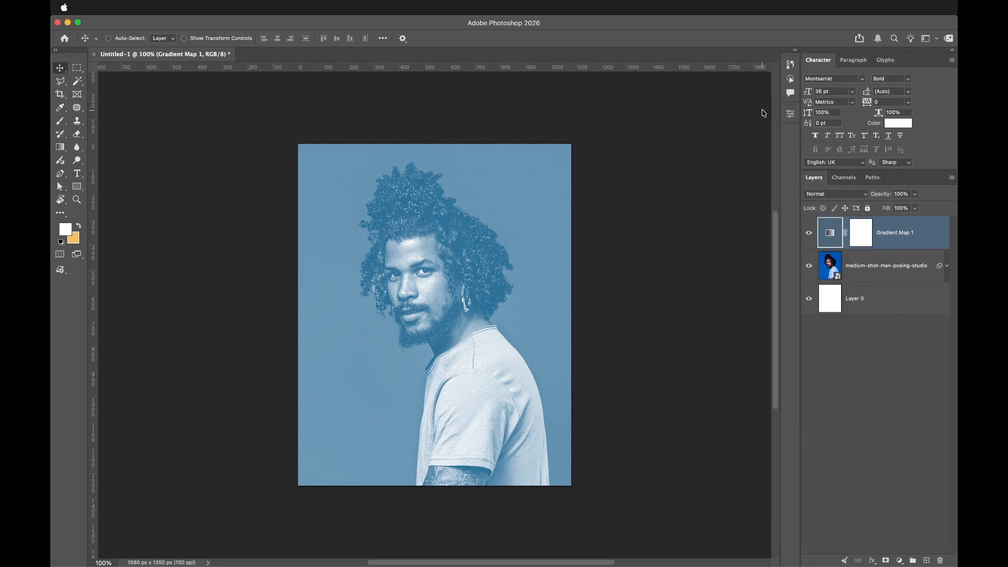
click(838, 194)
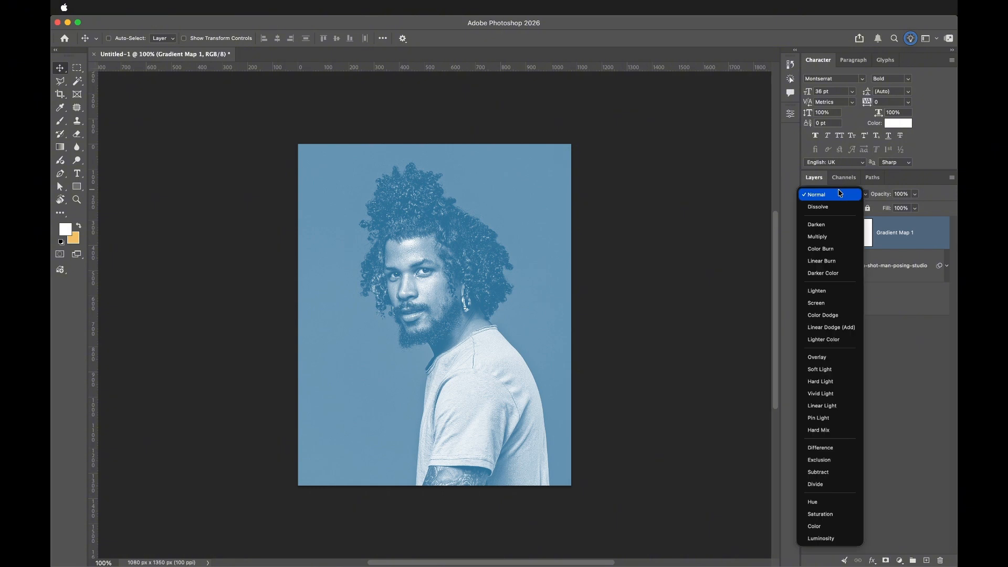
click(829, 341)
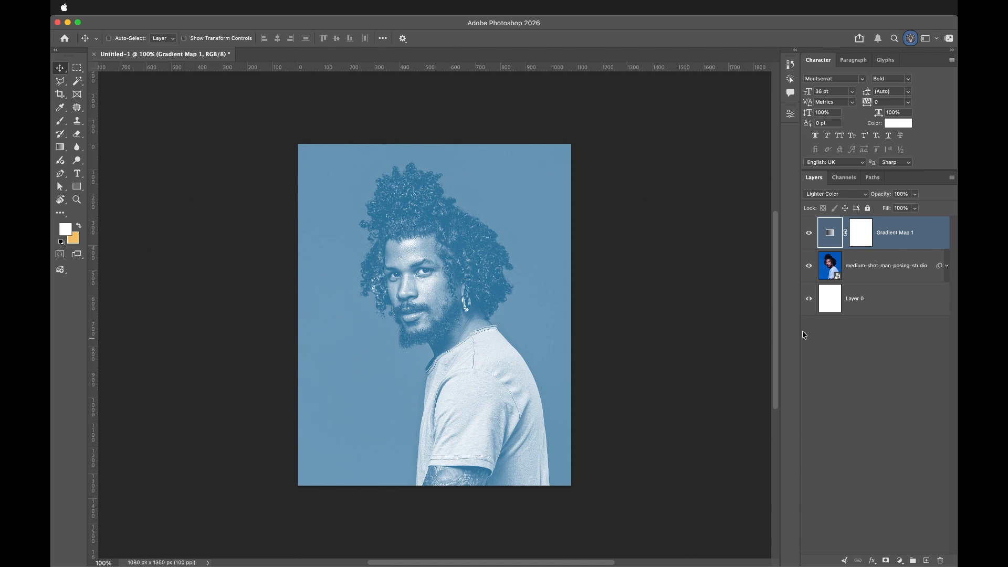
- Stamp all visible layers into a new merged layer above the Gradient Map
shift+click(891, 273)
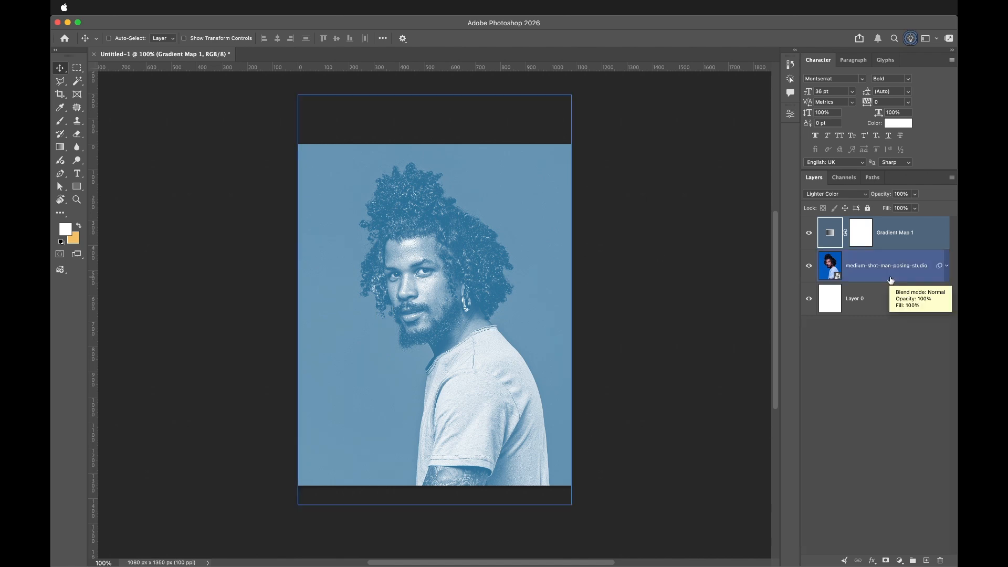
click(868, 232)
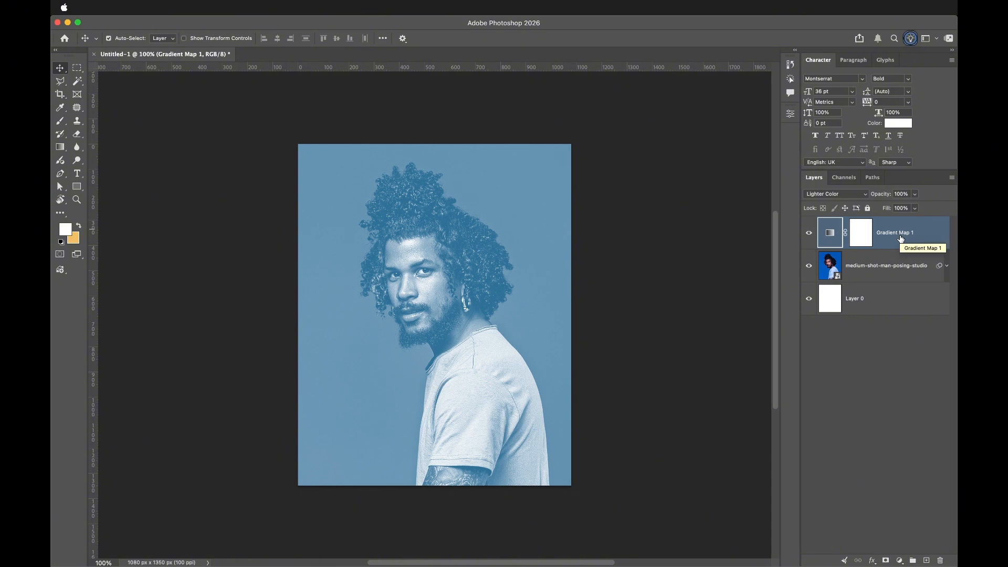
key(super+alt+shift+e)
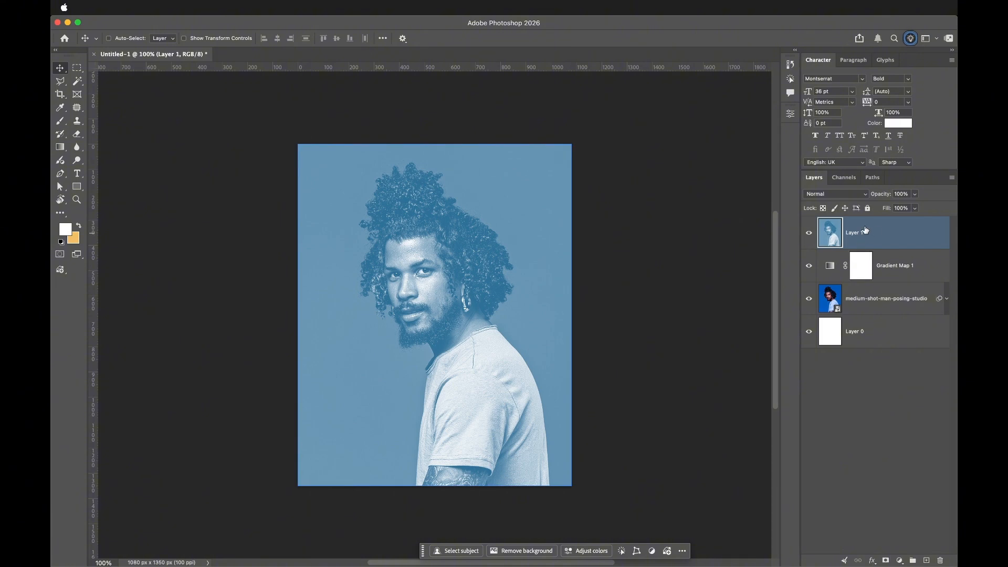
- Convert the merged layer to a smart object
right_click(902, 230)
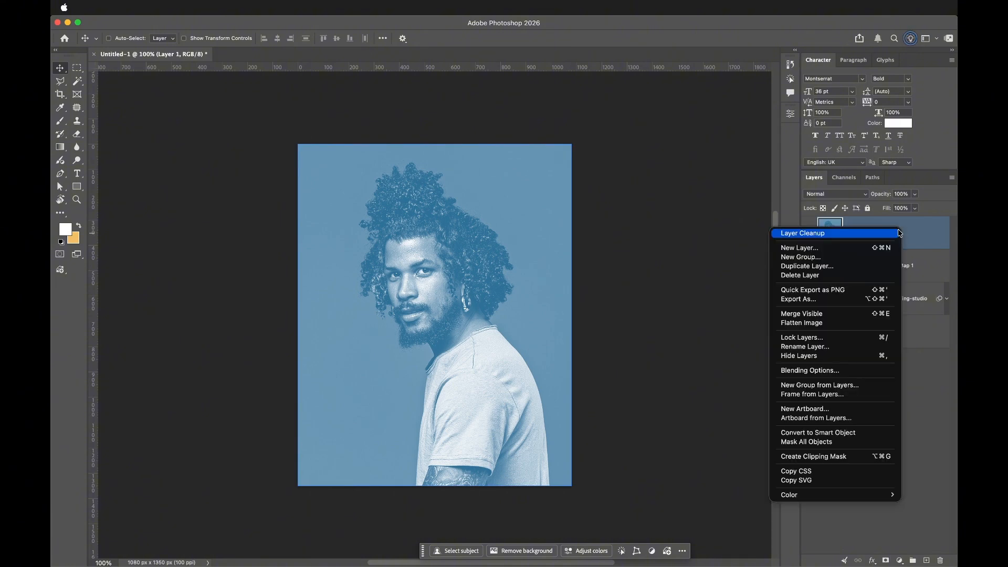
click(830, 435)
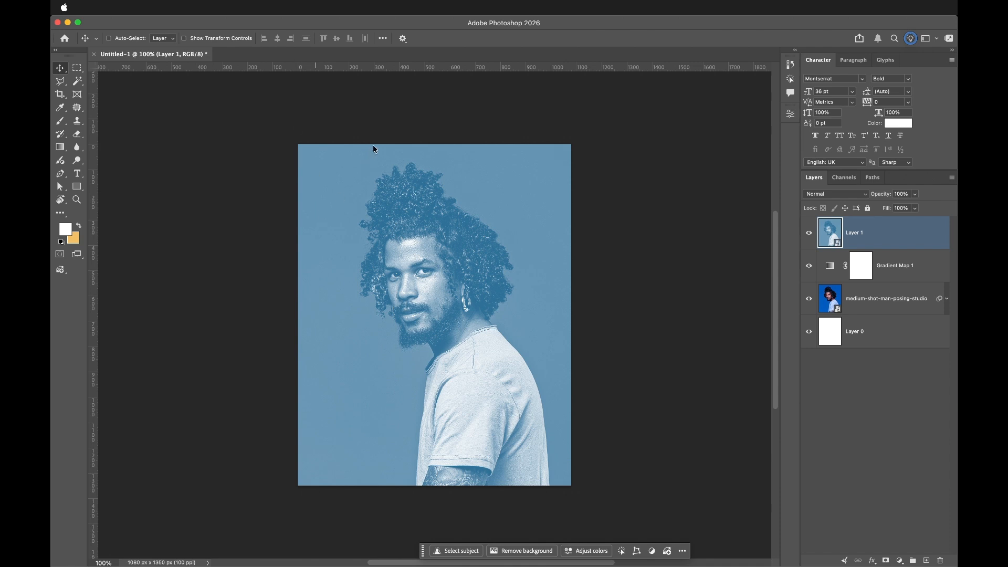
- Apply a Gaussian Blur with a radius of 8 pixels to the merged smart object
click(472, 183)
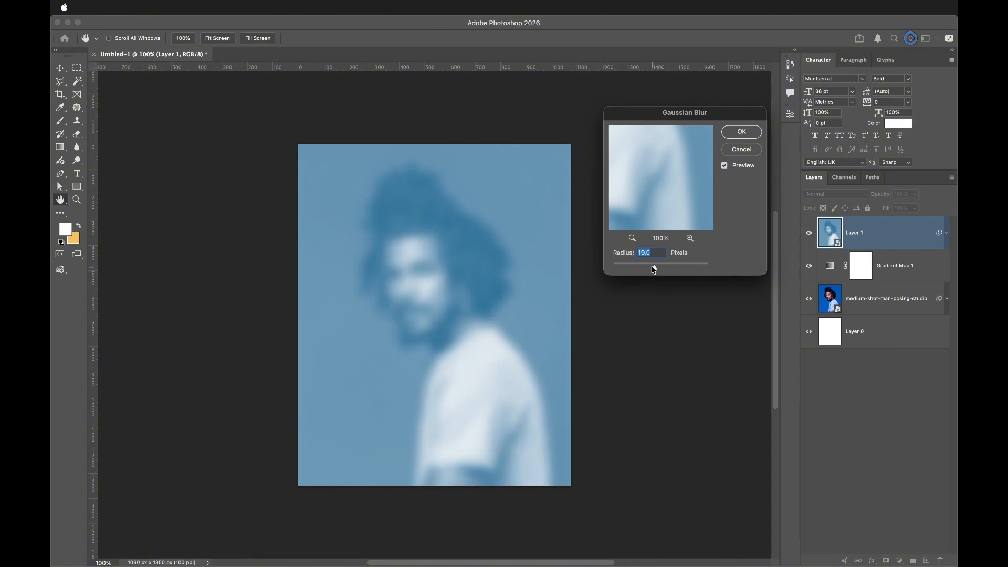
drag(649, 269, 652, 269)
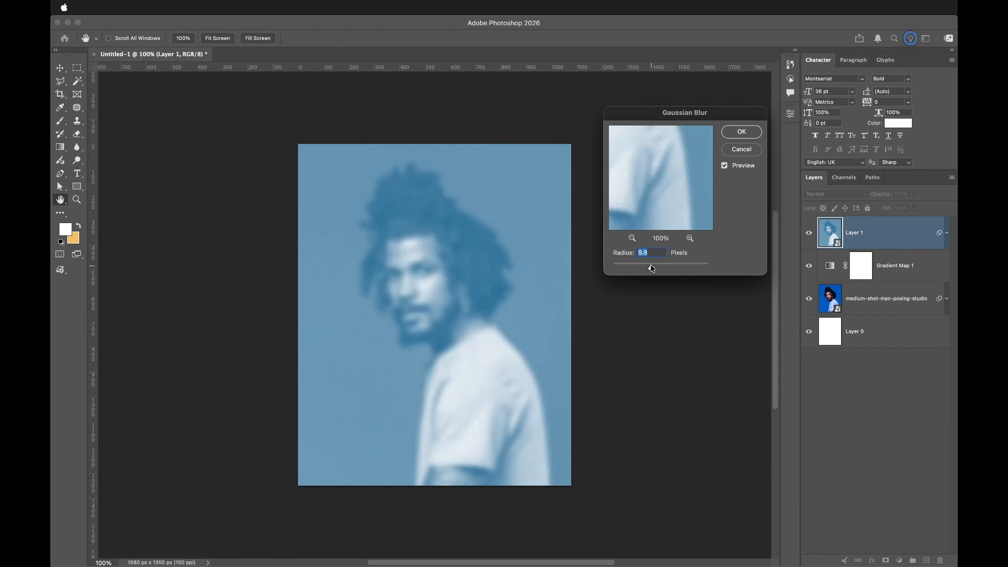
drag(652, 269, 651, 269)
text(8)
key(Return)
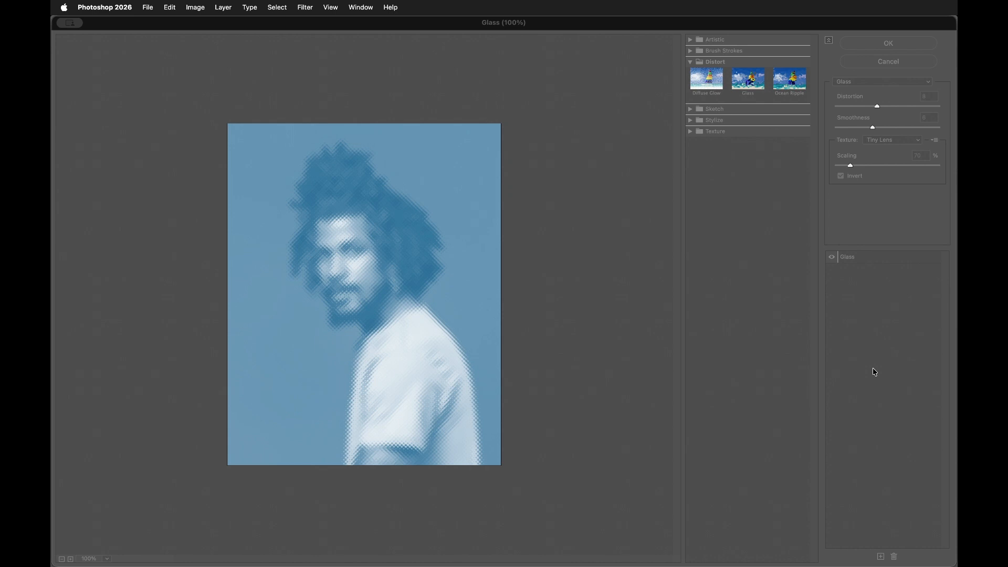
- Apply the Glass distortion filter with the Tiny Lens texture and collapse the smart filters list
click(889, 43)
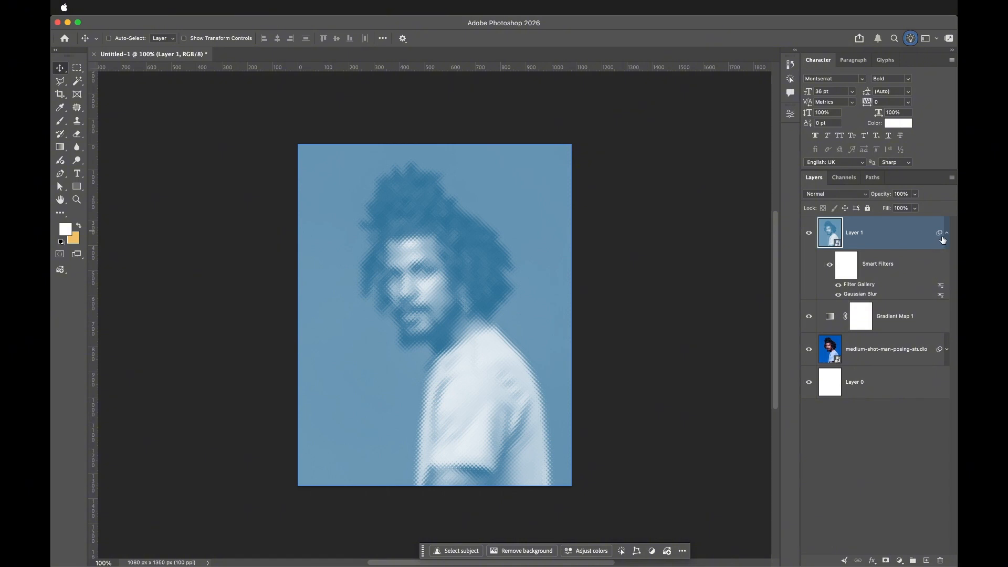
click(947, 235)
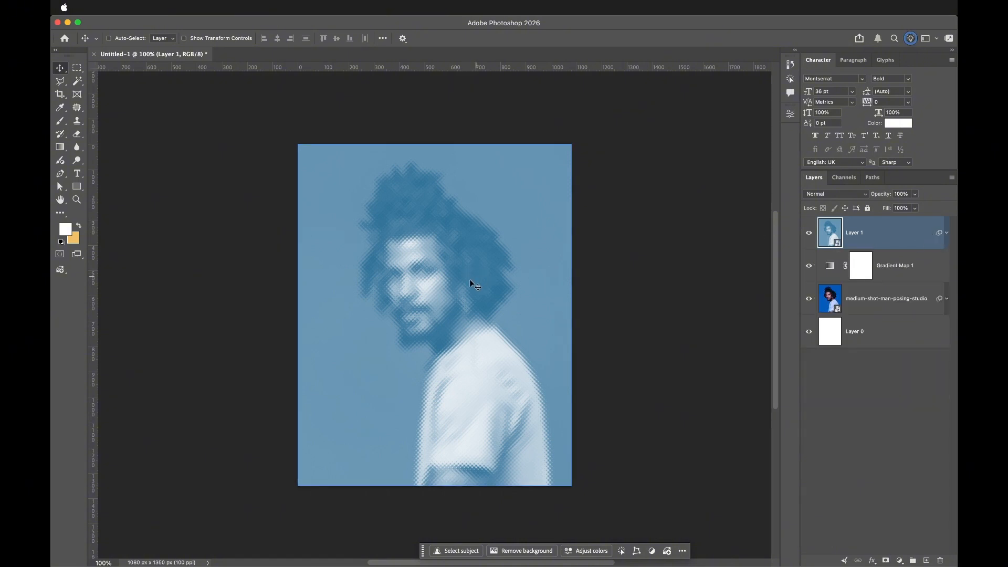
- Draw an unfilled rectangle shape about 121 × 274 px over the man's eye and cheek
scroll(384, 250, up, 3)
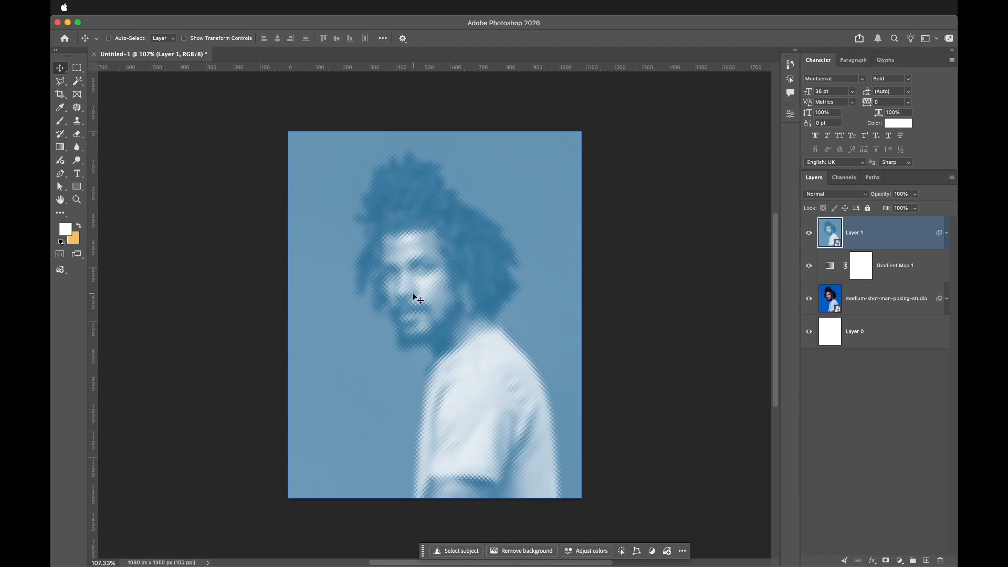
scroll(431, 271, up, 3)
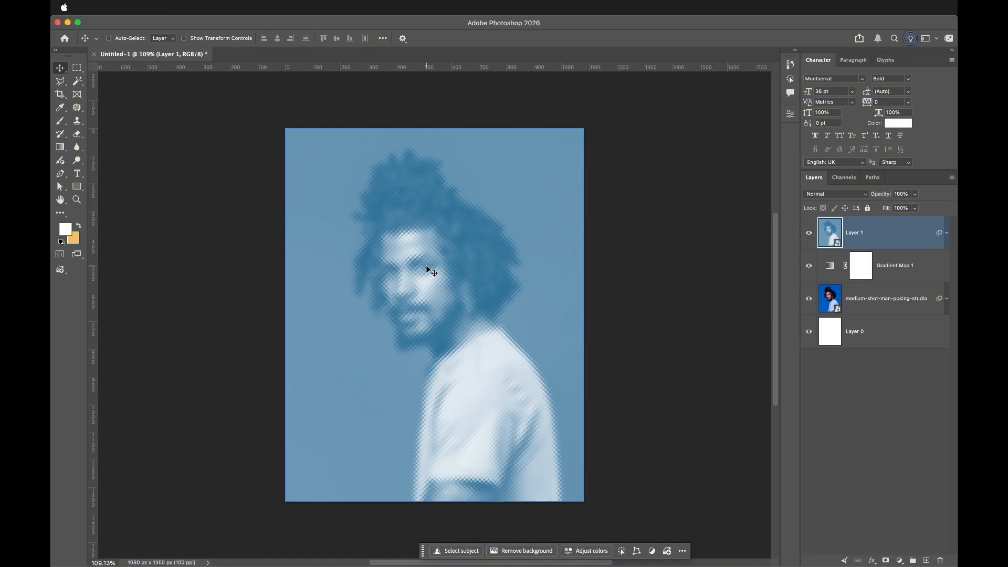
scroll(441, 260, up, 1)
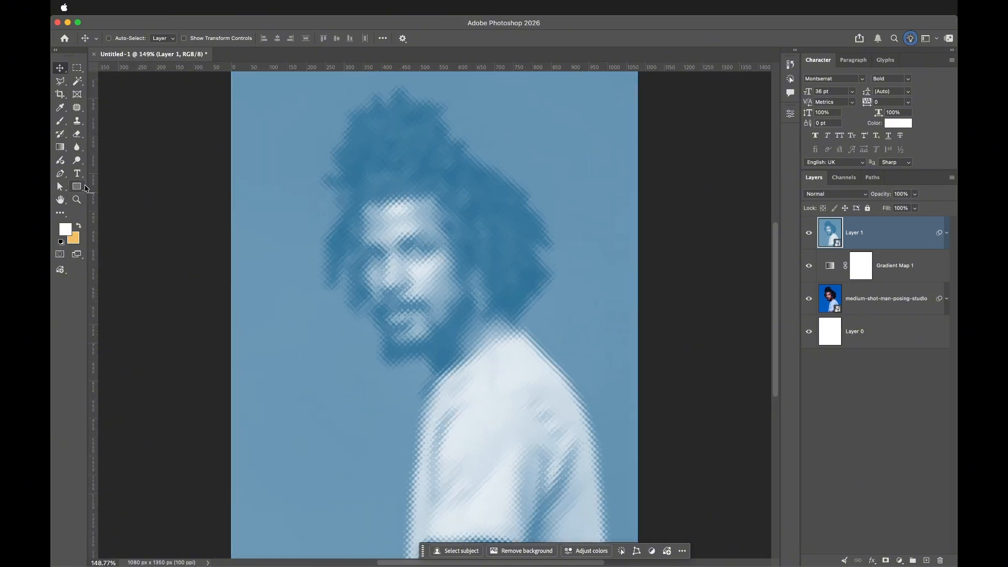
click(76, 187)
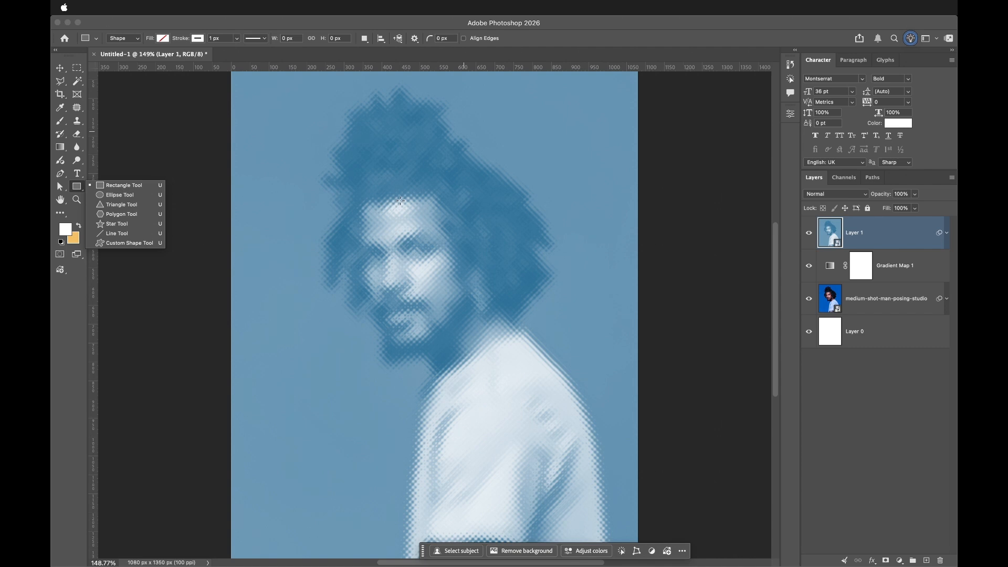
drag(401, 201, 447, 303)
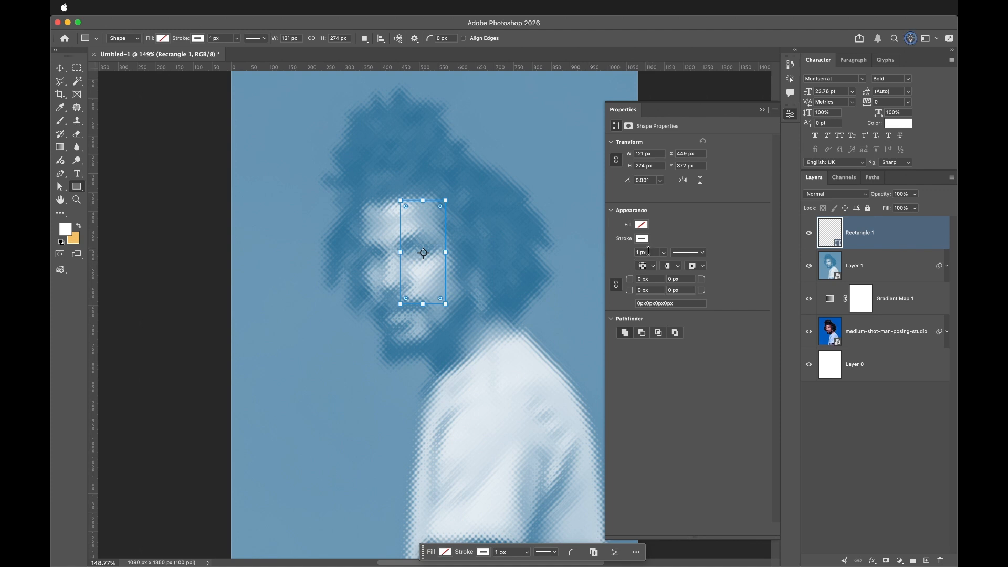
- Set the rectangle's stroke width to 5 px
click(649, 252)
text(3)
key(Return)
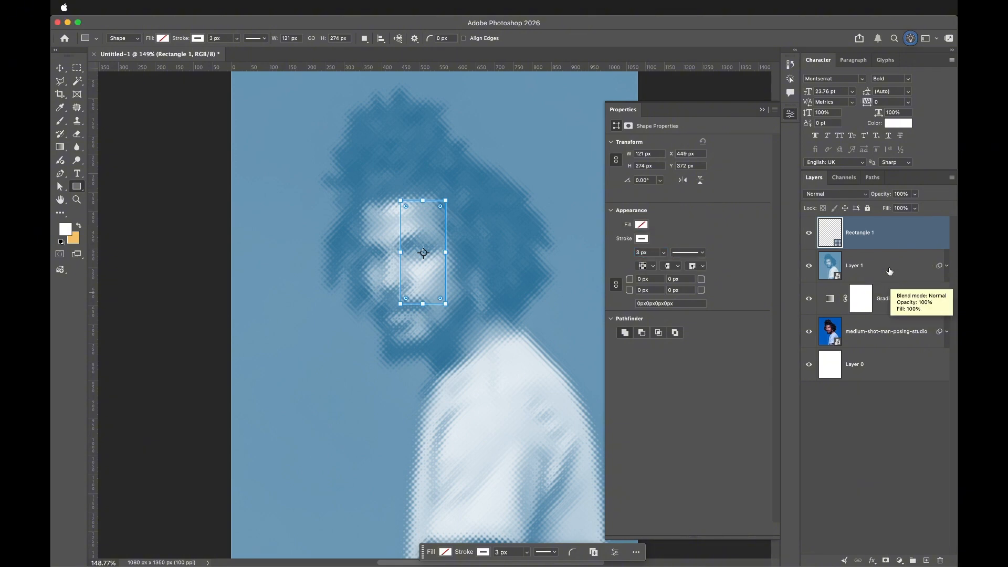
key(v)
click(888, 269)
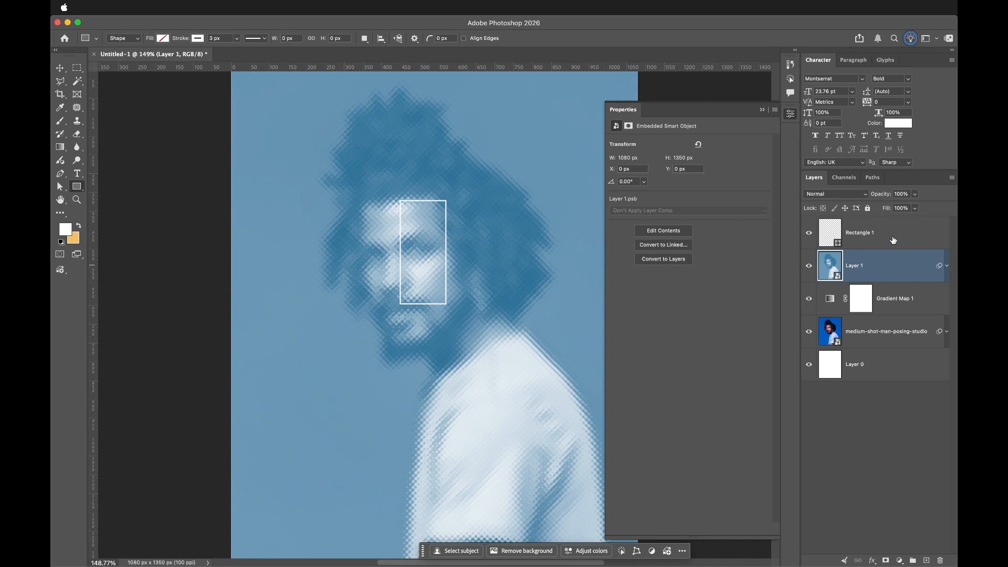
click(892, 233)
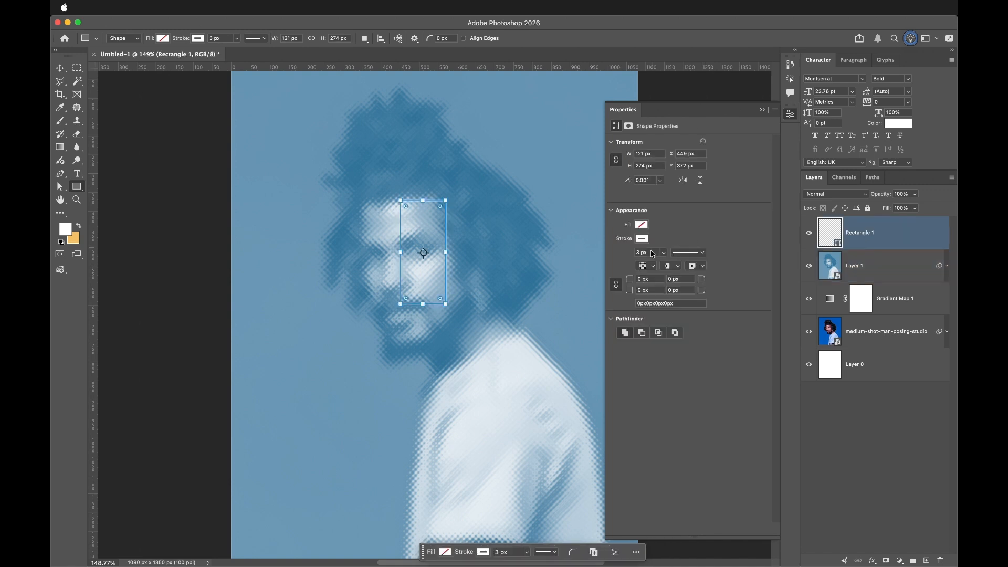
click(652, 252)
double_click(652, 251)
text(5)
key(Return)
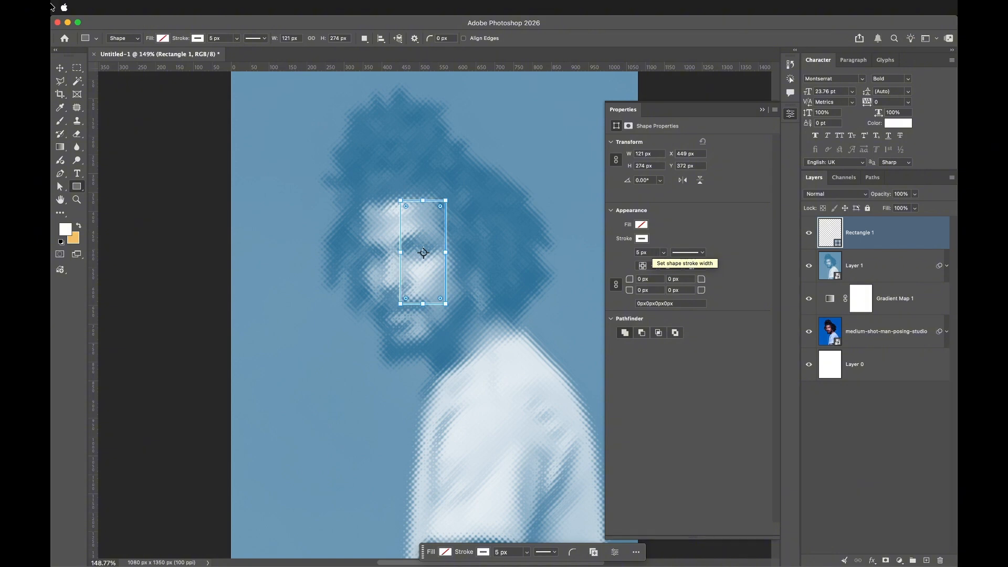
- Nudge the rectangle slightly left and make a rectangular marquee selection matching its outline
click(61, 69)
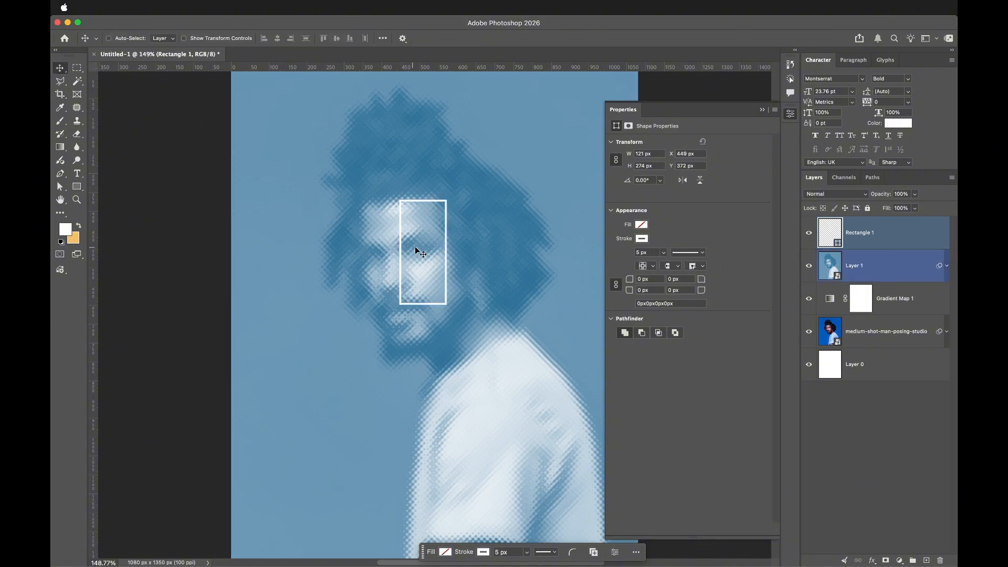
drag(420, 252, 516, 143)
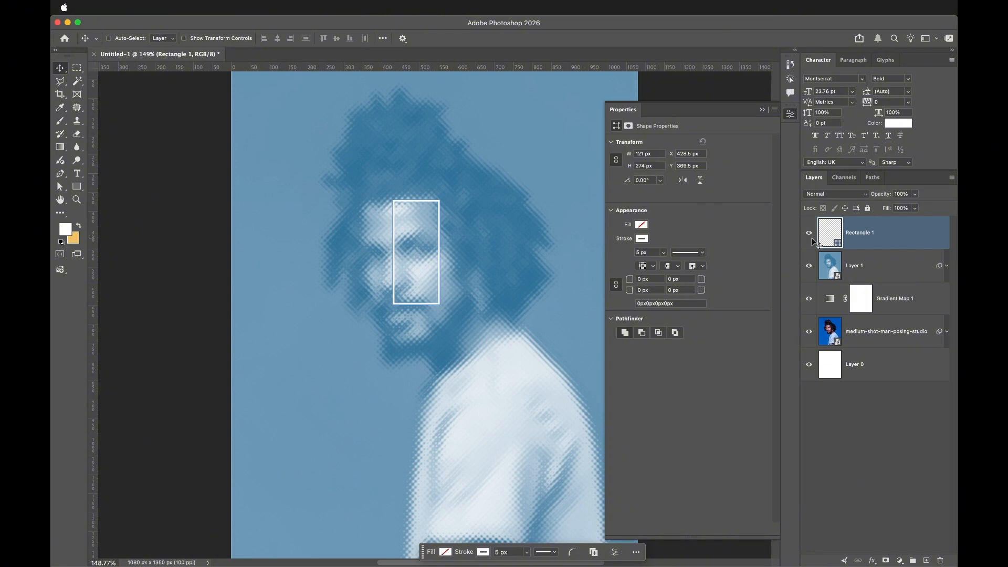
click(77, 69)
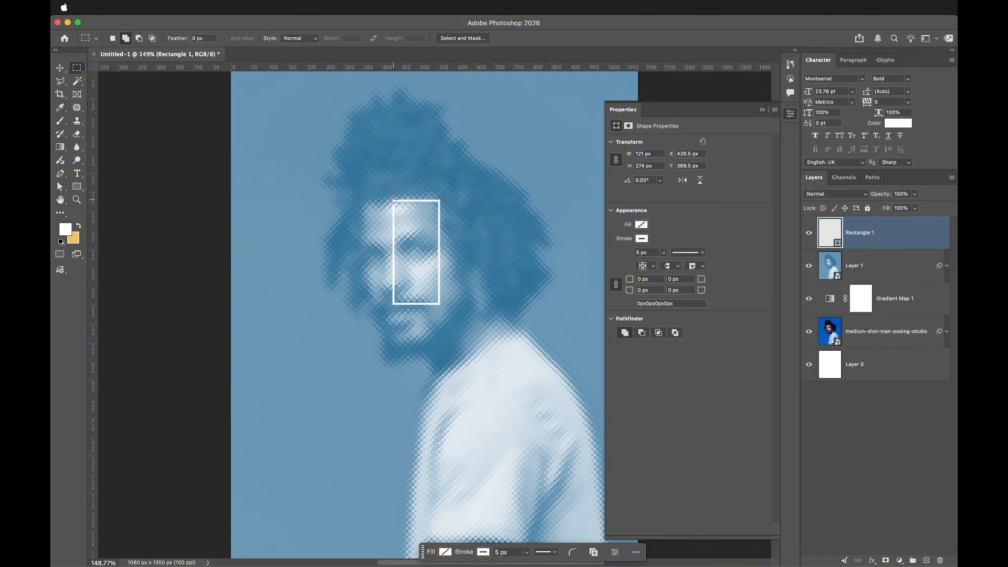
drag(394, 200, 439, 303)
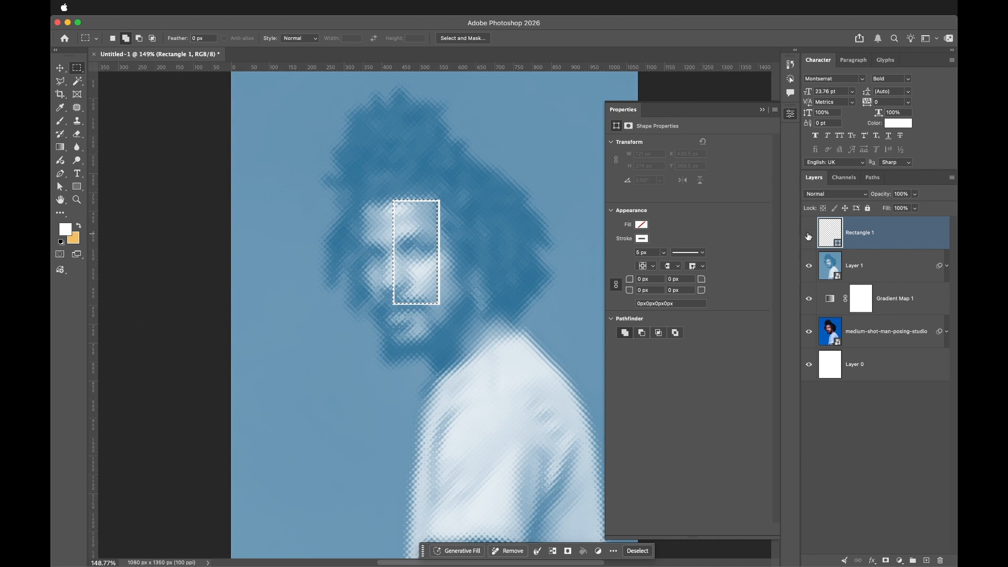
- Add a layer mask from the selection to the blurred smart-object layer and invert it, keeping the rectangle visible
click(809, 234)
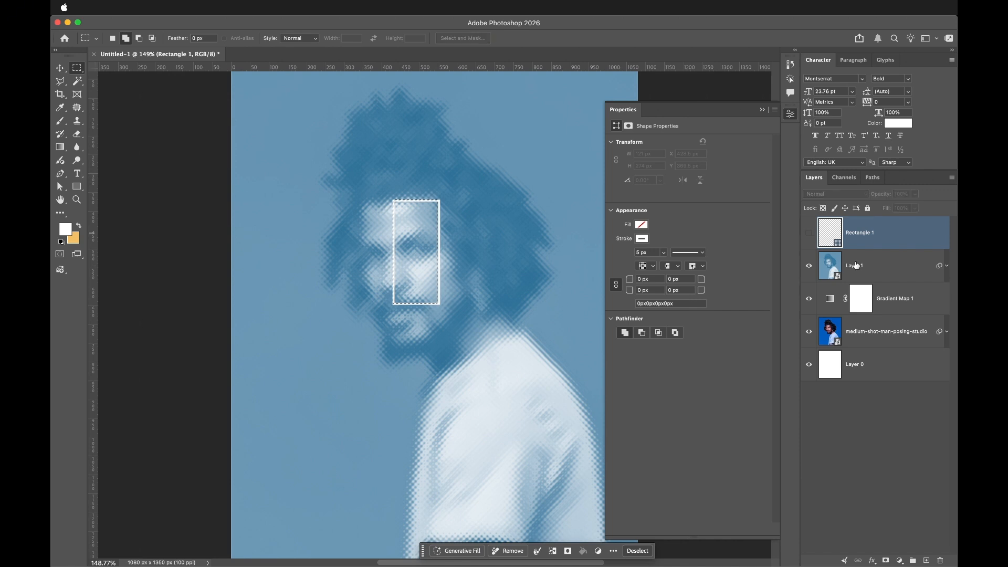
click(882, 277)
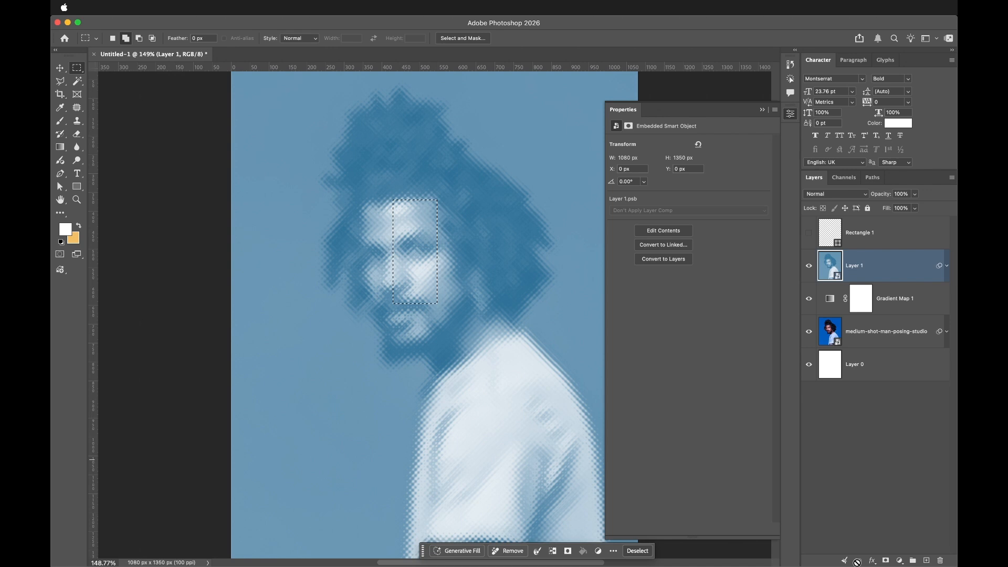
click(886, 561)
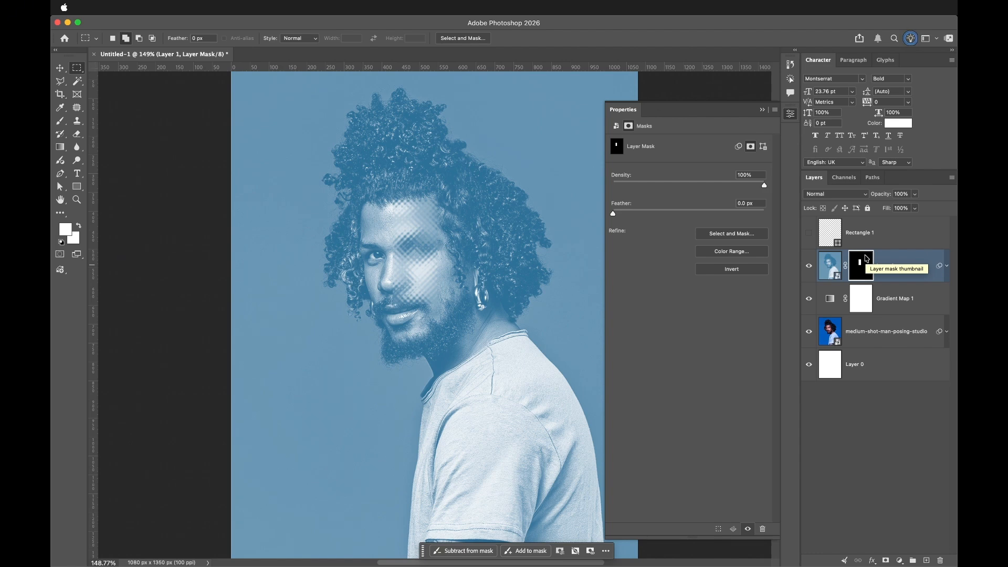
key(cmd+i)
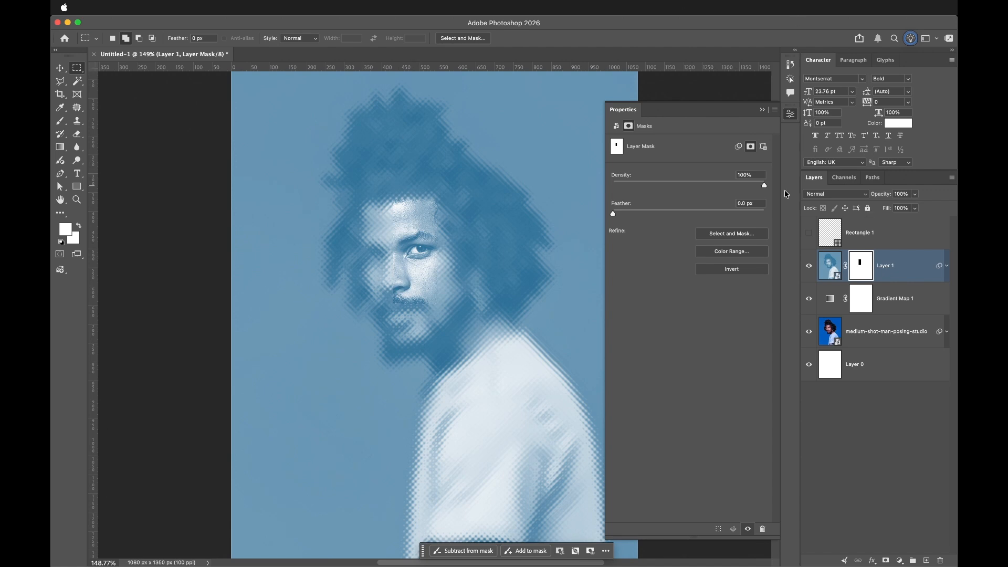
click(809, 234)
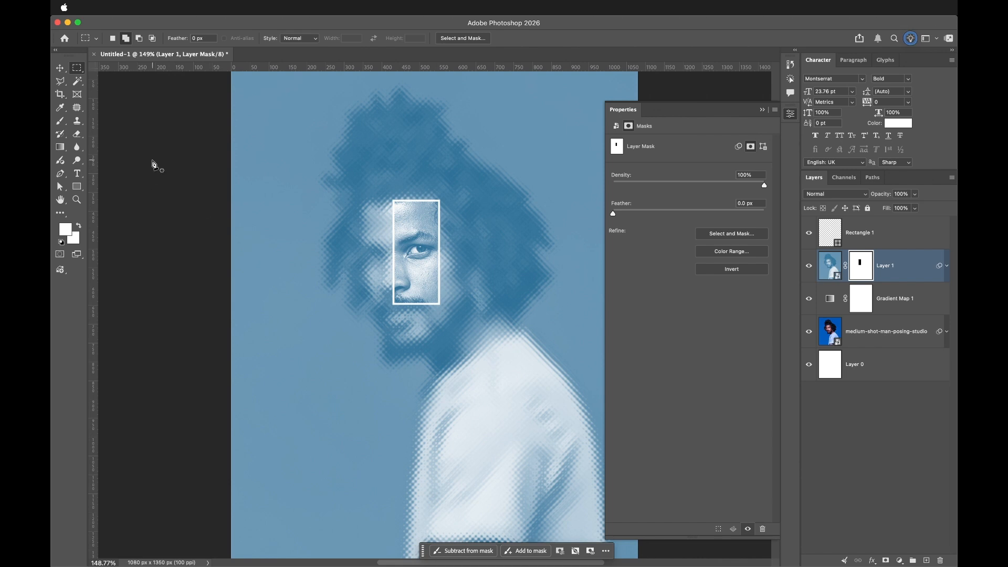
- Trace a path around the rectangle's outline with the Pen tool and convert it into a selection
key(p)
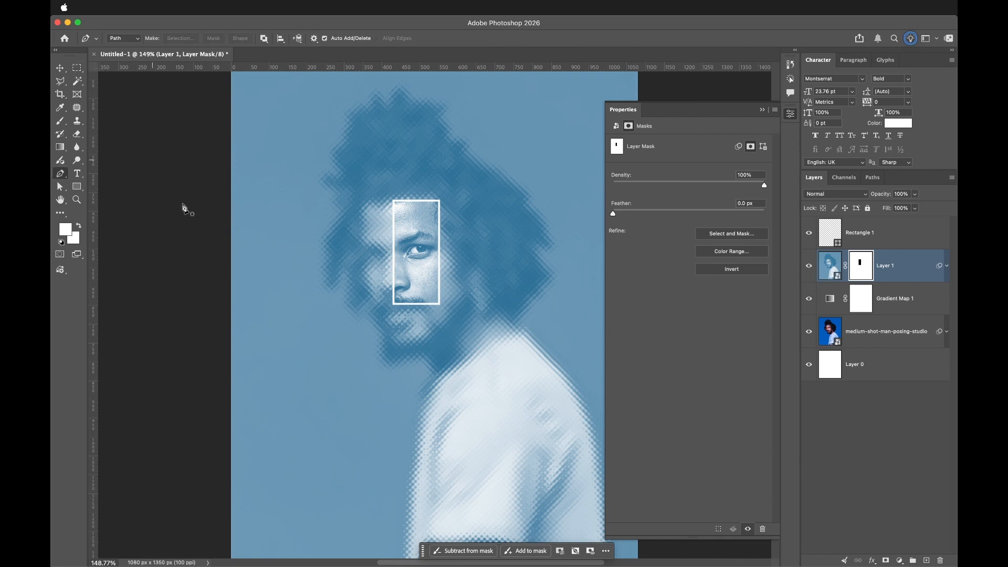
click(436, 200)
click(394, 216)
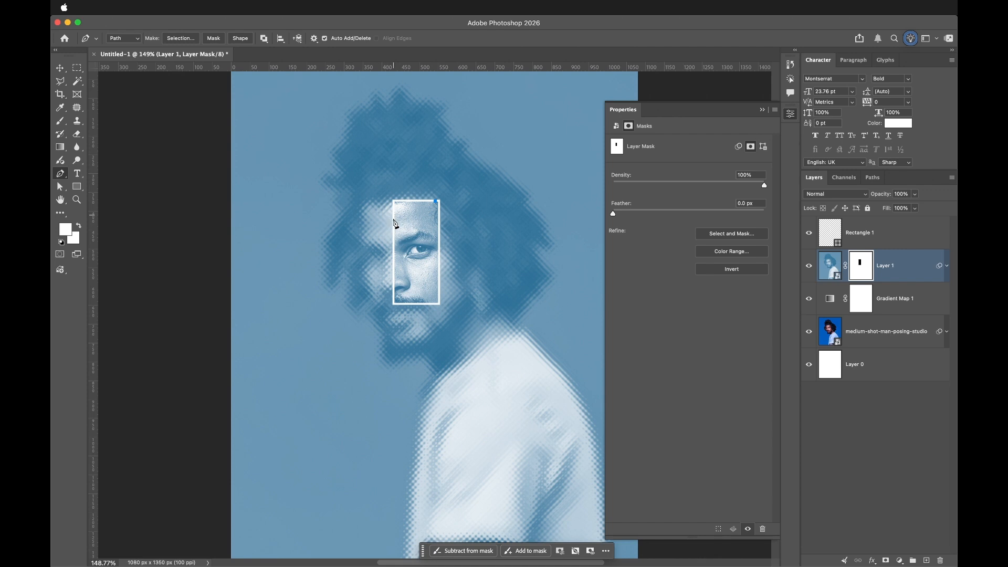
drag(394, 235, 397, 245)
alt+click(394, 217)
drag(395, 303, 400, 331)
click(396, 305)
click(439, 302)
click(432, 202)
right_click(419, 273)
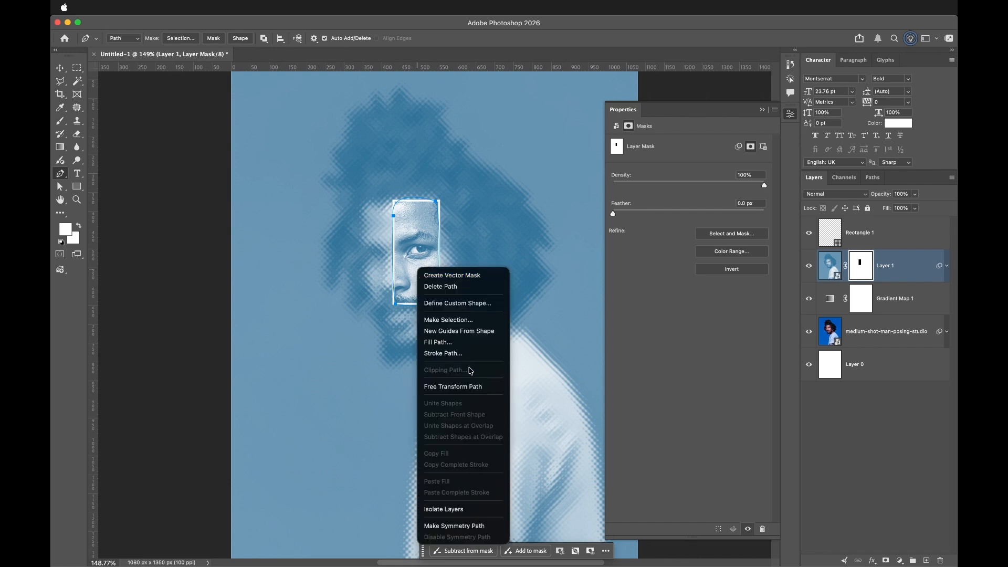
click(467, 320)
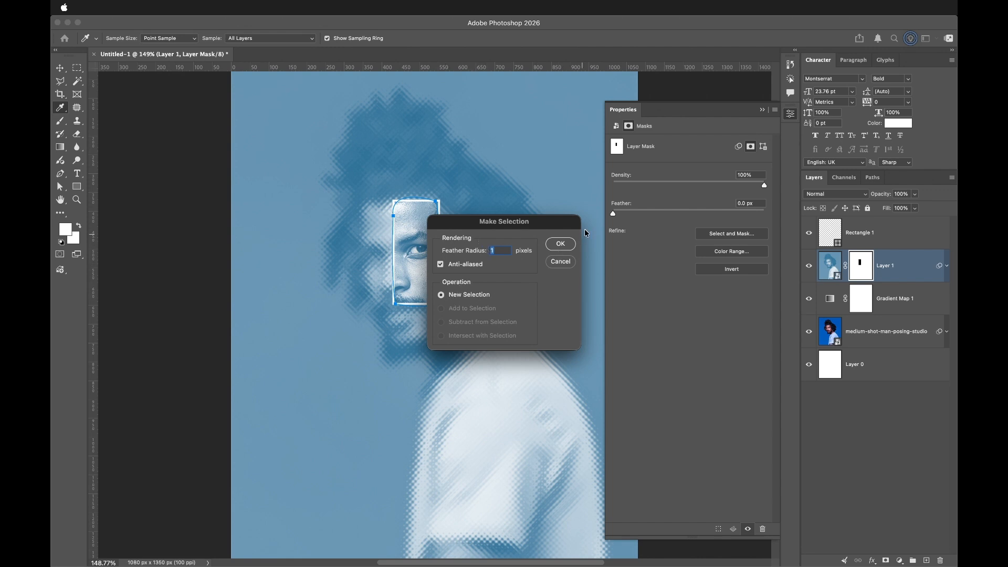
click(560, 244)
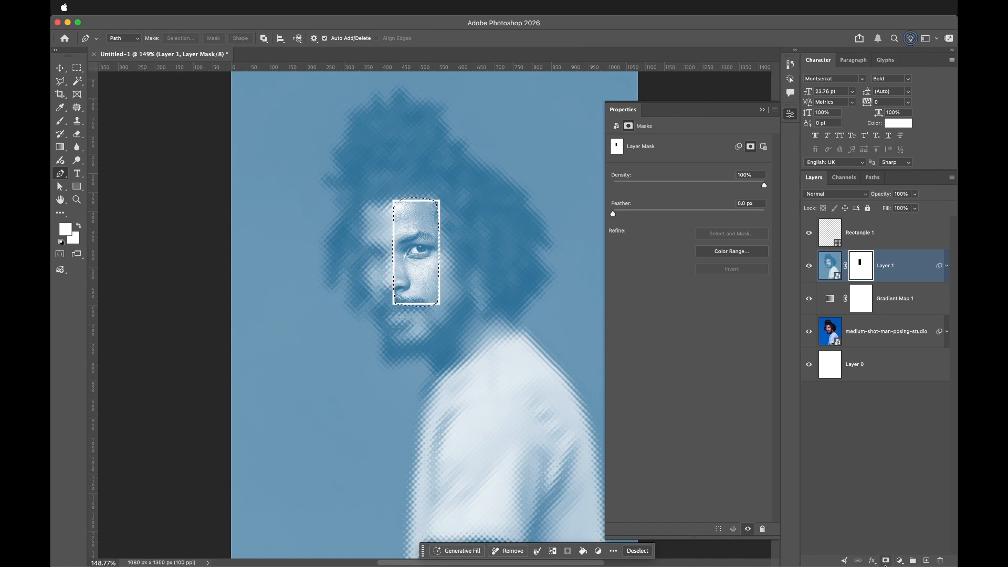
- Add a Solid Color fill layer inside the selection, colored red #de2828
click(899, 562)
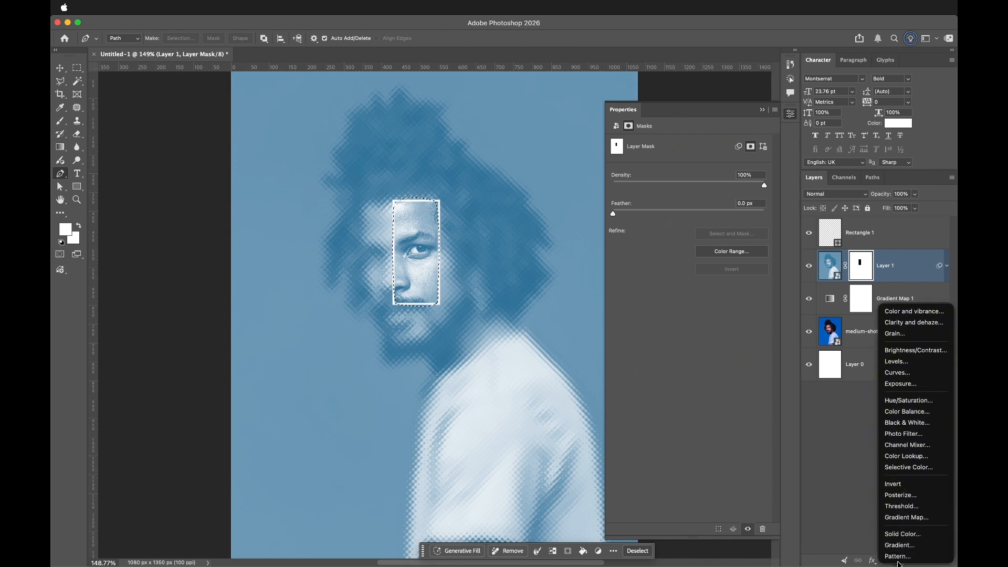
click(903, 534)
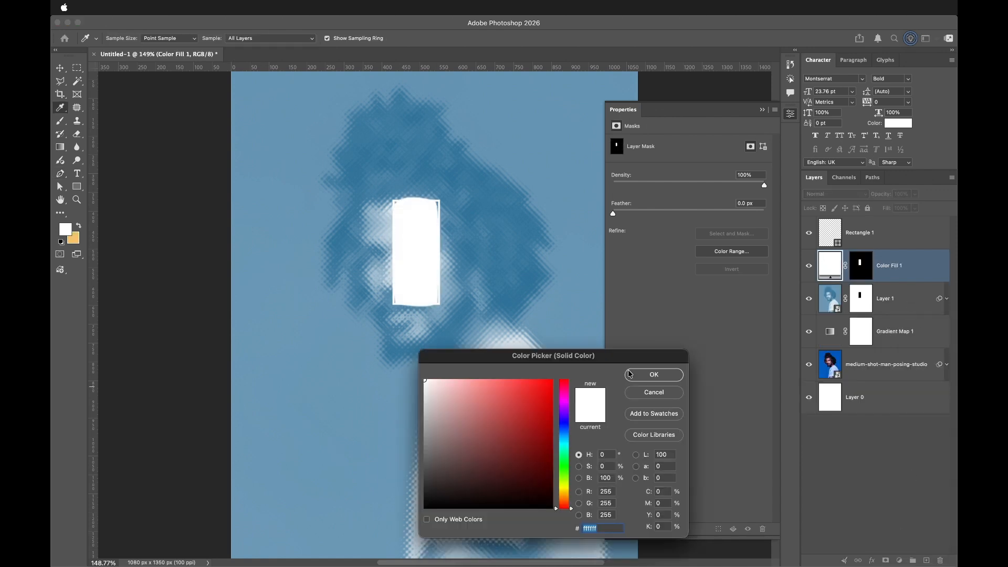
click(528, 395)
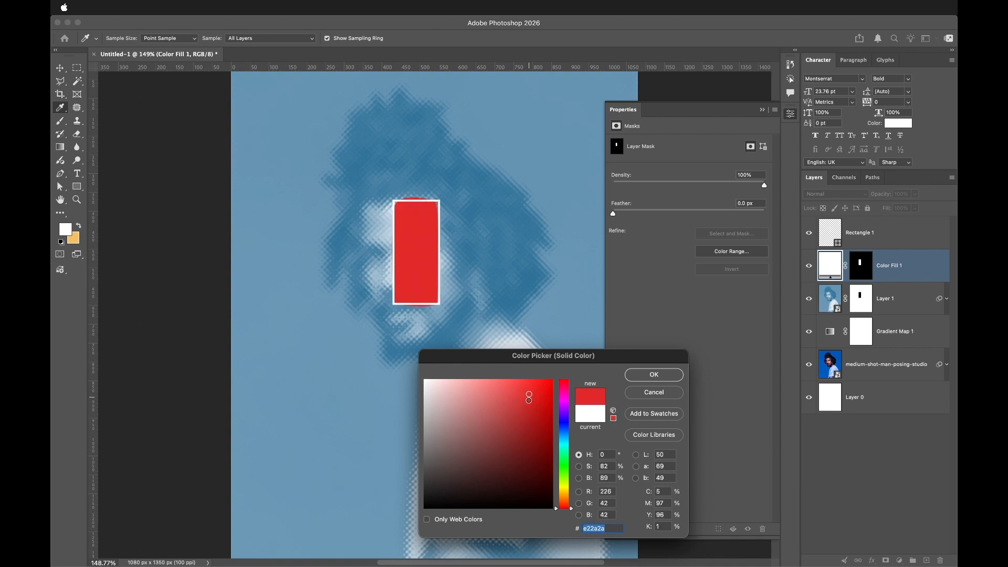
click(529, 396)
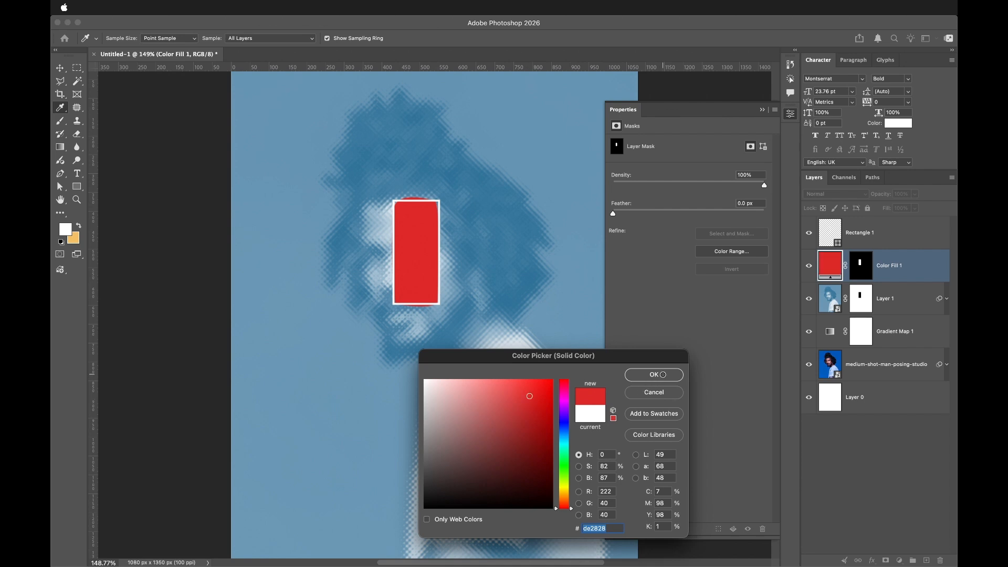
click(655, 374)
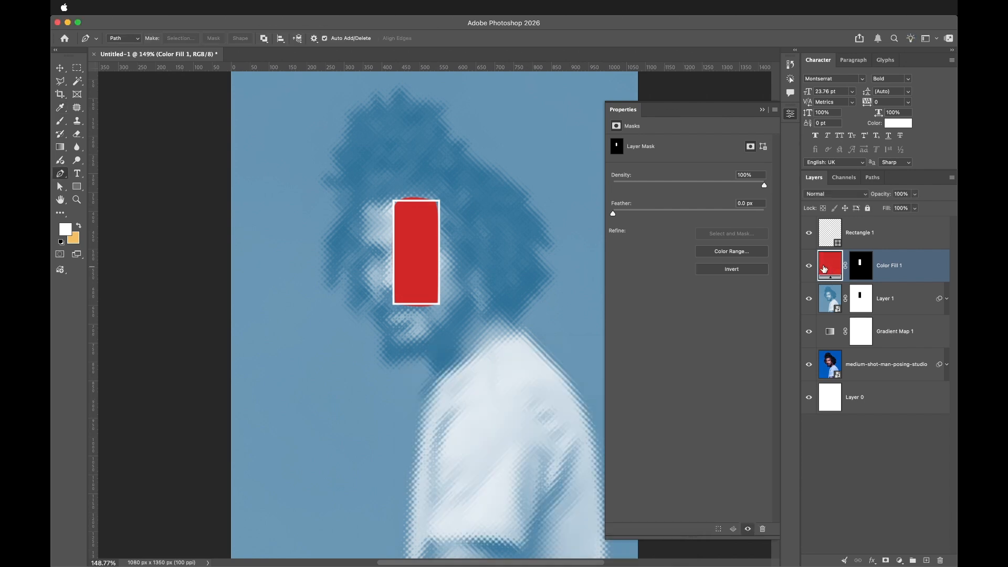
- Set the red fill layer's blend mode to Multiply and feather its mask by 19.3 px
click(845, 196)
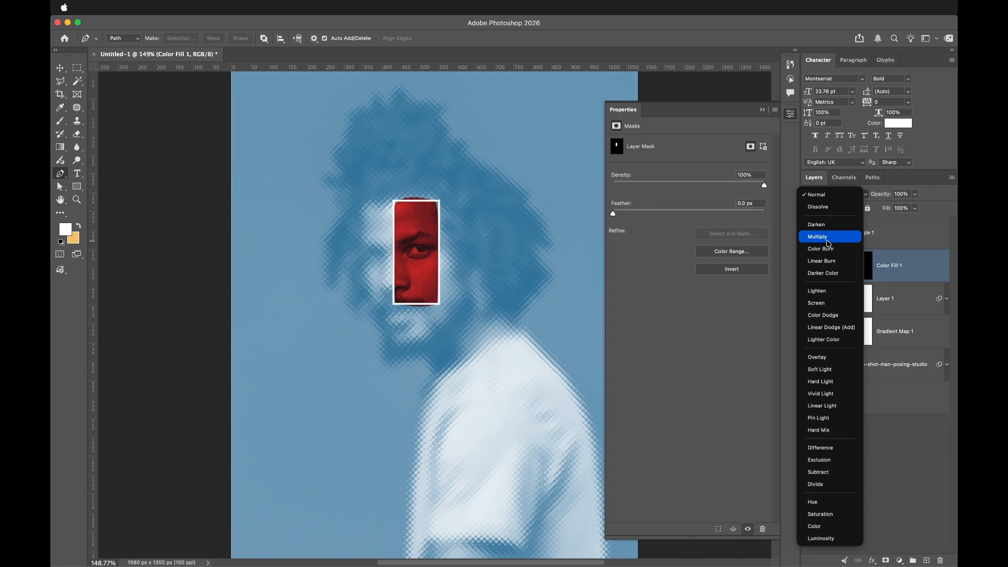
click(828, 244)
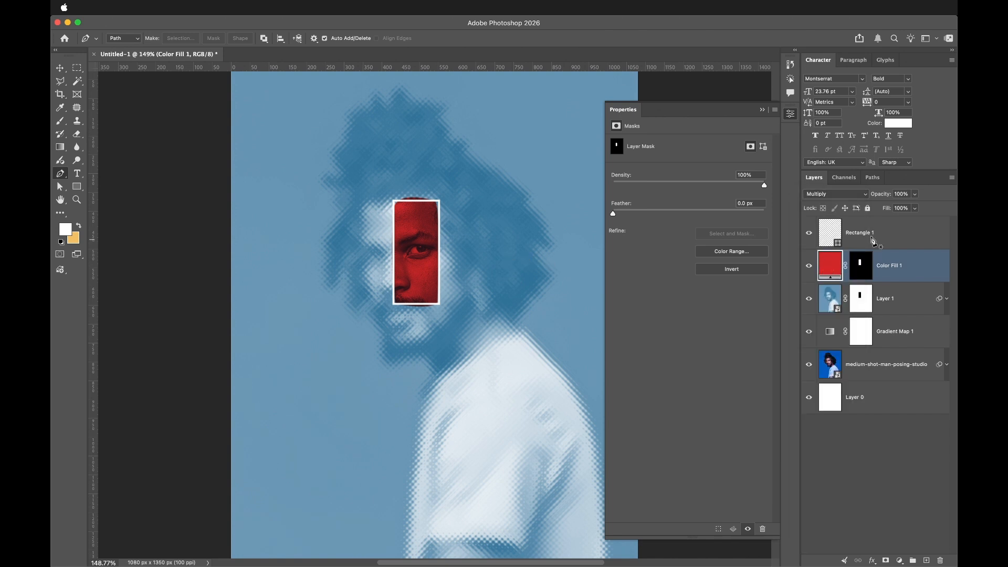
click(809, 235)
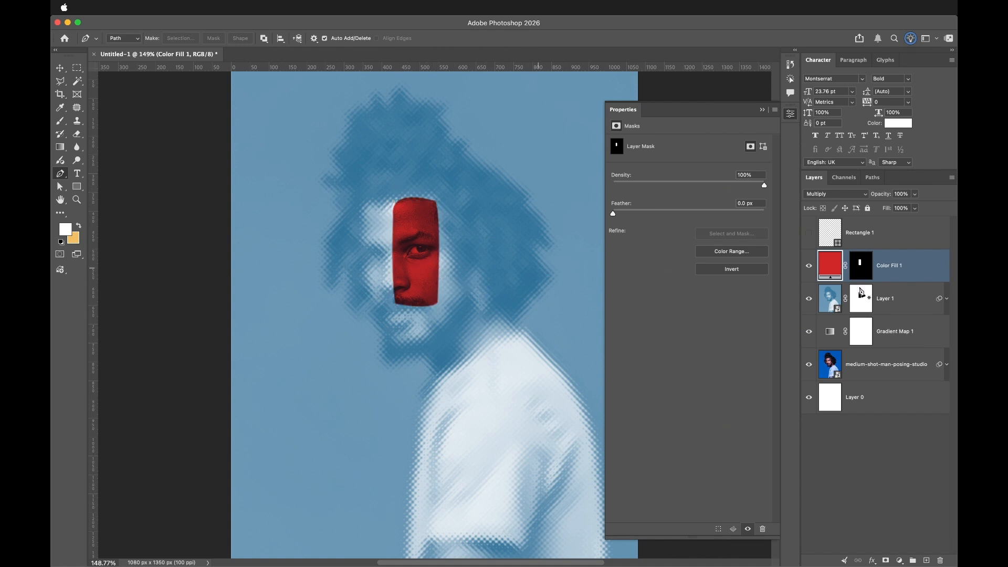
click(857, 266)
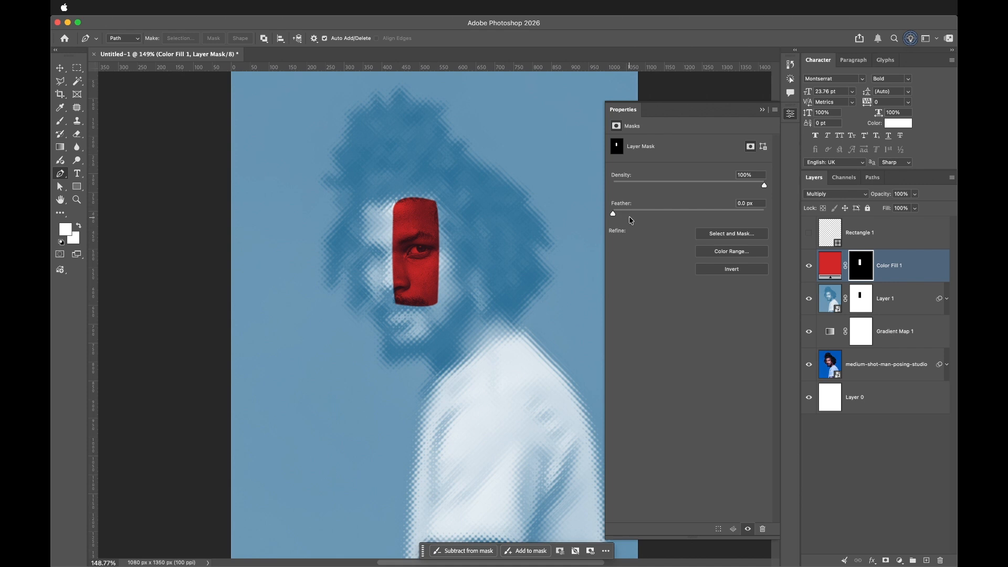
drag(635, 214, 680, 227)
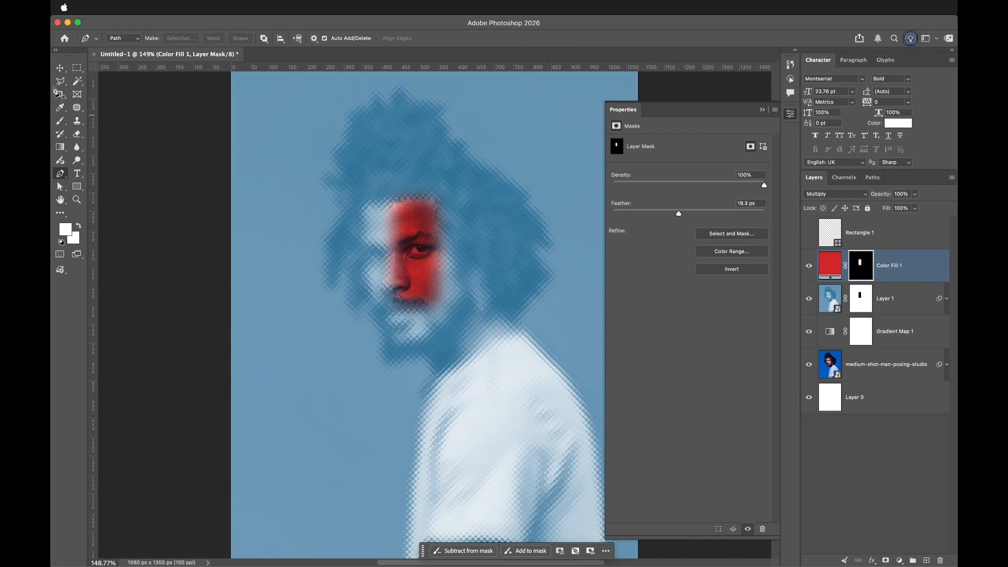
click(61, 69)
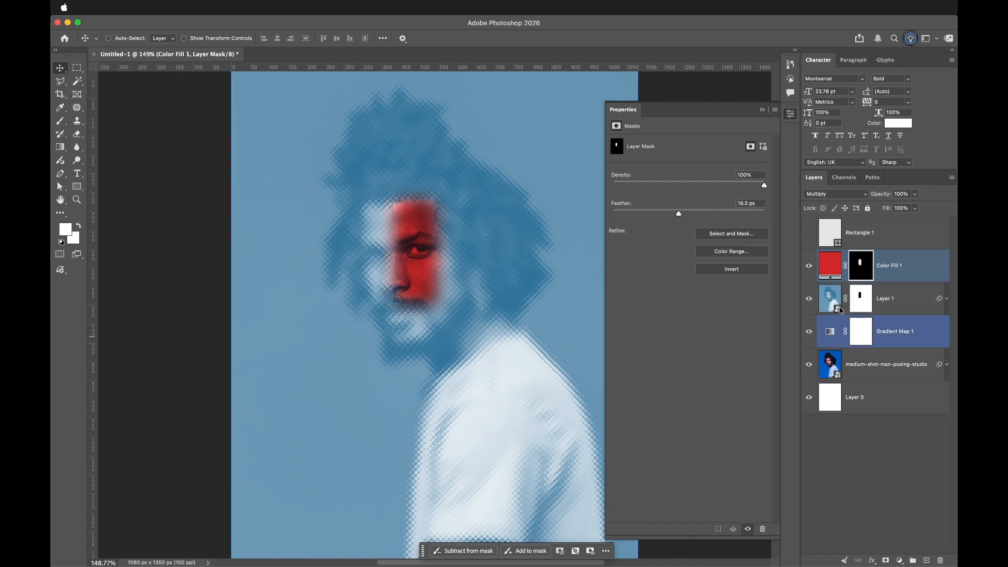
click(810, 234)
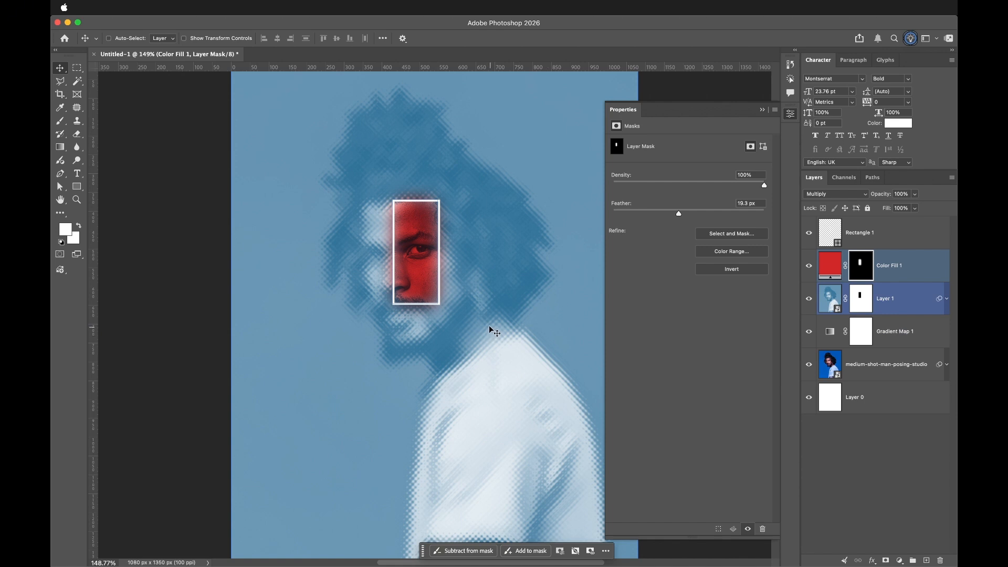
- Add a Brightness/Contrast adjustment above the blurred layer with contrast 43 and brightness -35
click(914, 295)
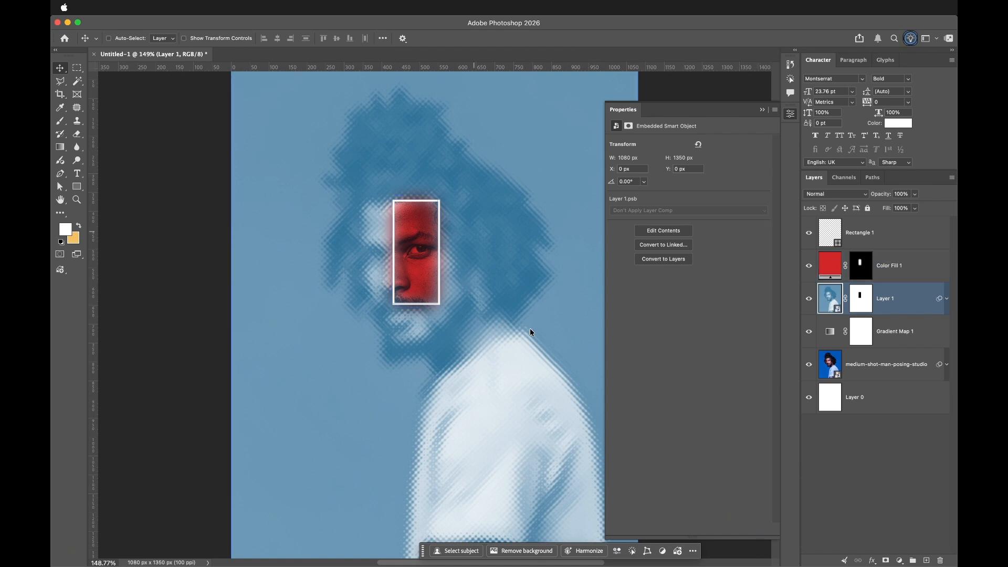
click(900, 561)
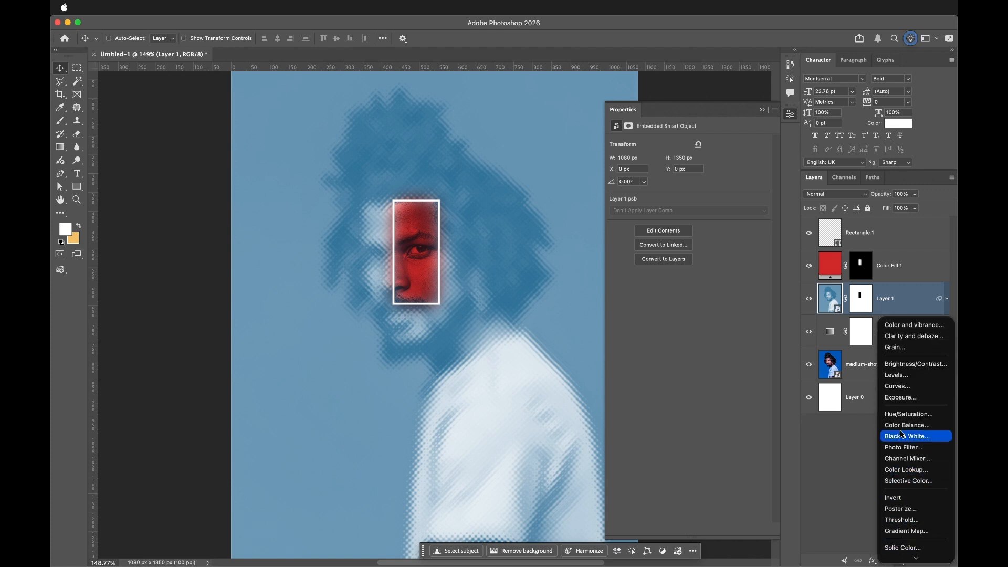
click(914, 362)
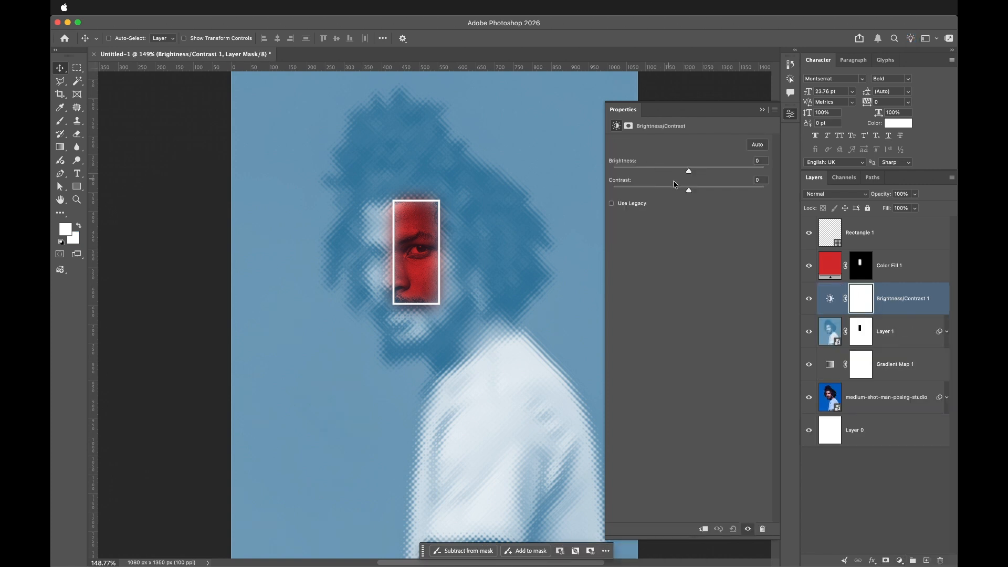
click(711, 190)
click(719, 191)
click(721, 191)
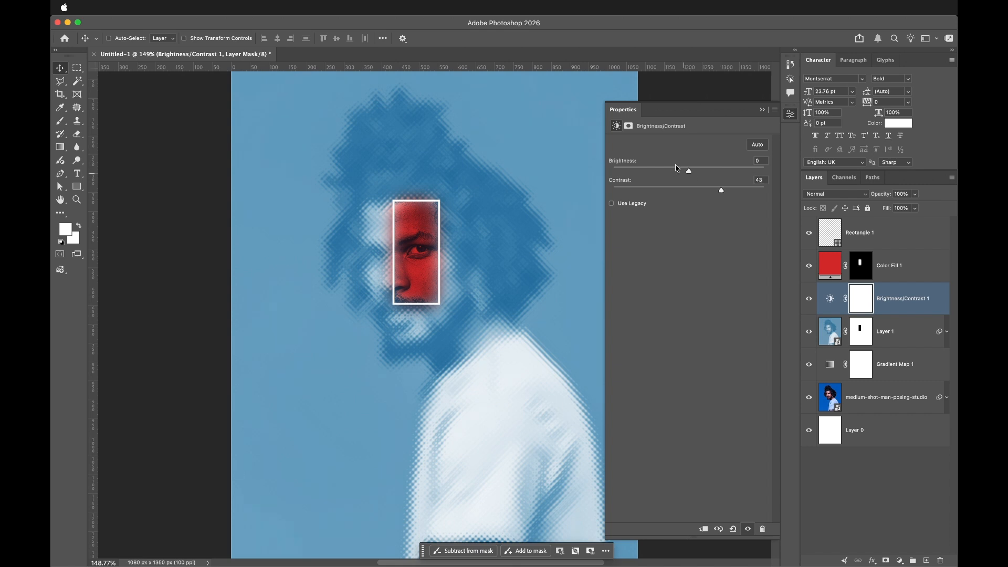
click(664, 175)
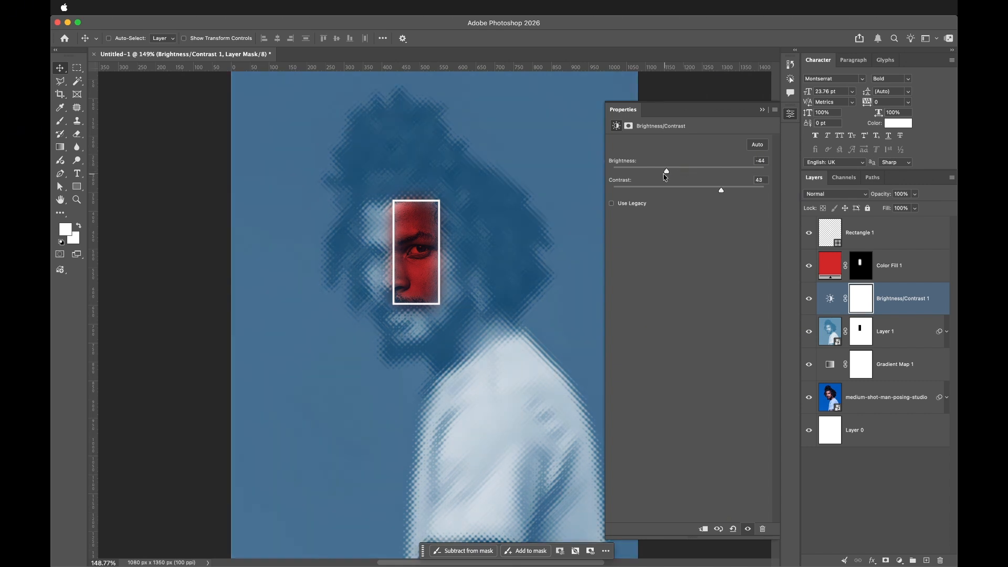
drag(665, 176, 667, 176)
drag(669, 179, 670, 178)
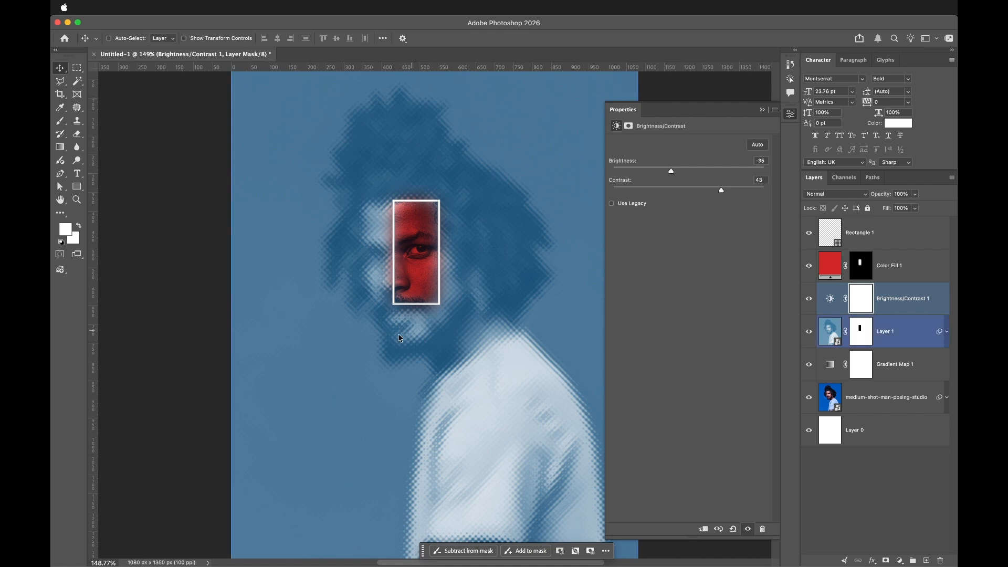
- Add the text "Focus" in Montserrat Bold 23.76 pt just below the rectangle
click(454, 328)
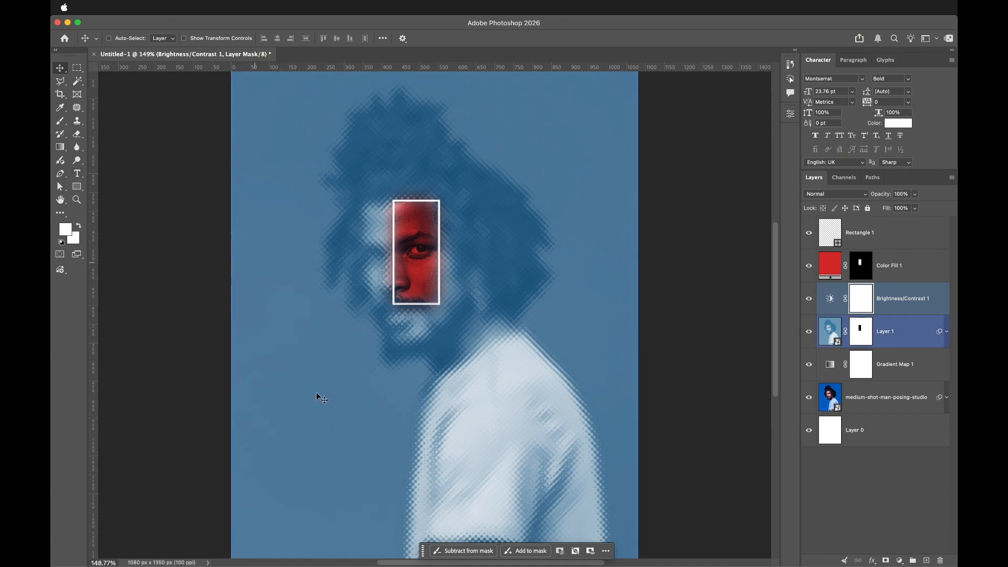
click(79, 178)
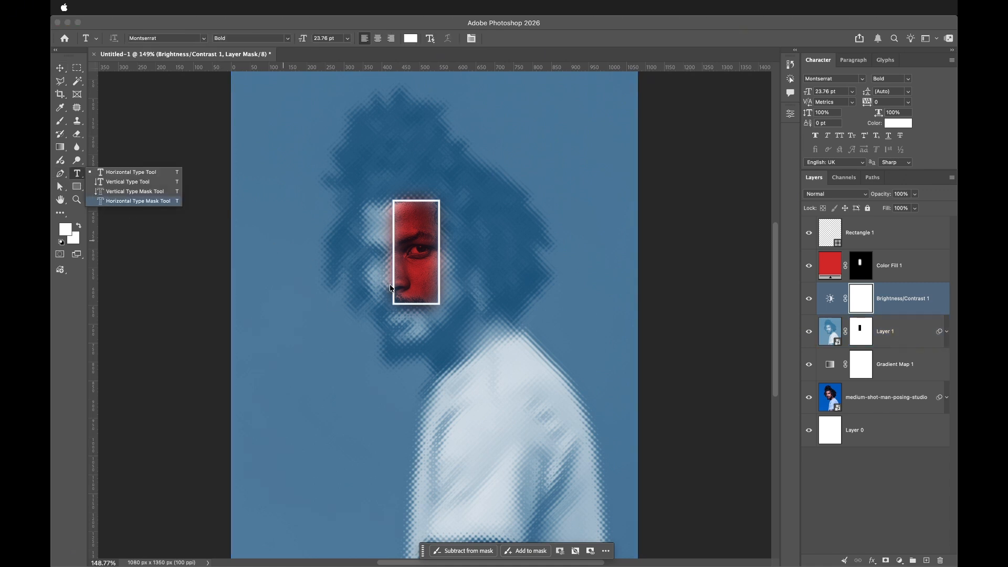
click(402, 316)
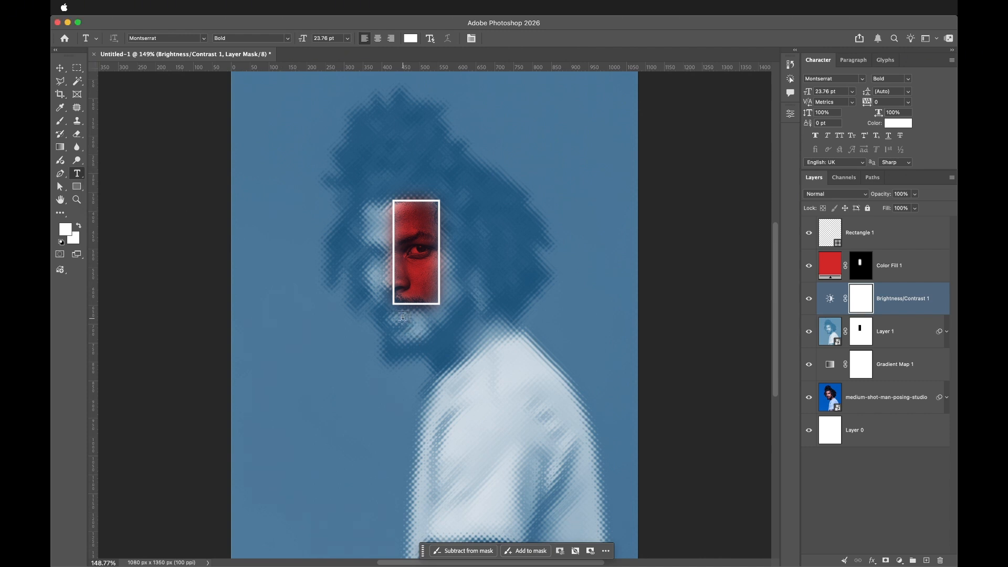
click(403, 316)
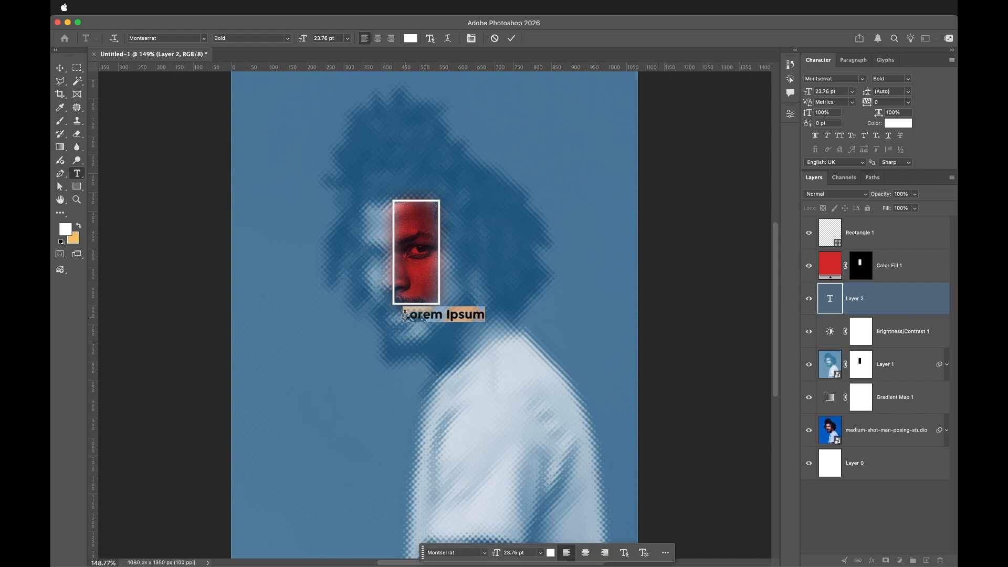
text(Fo)
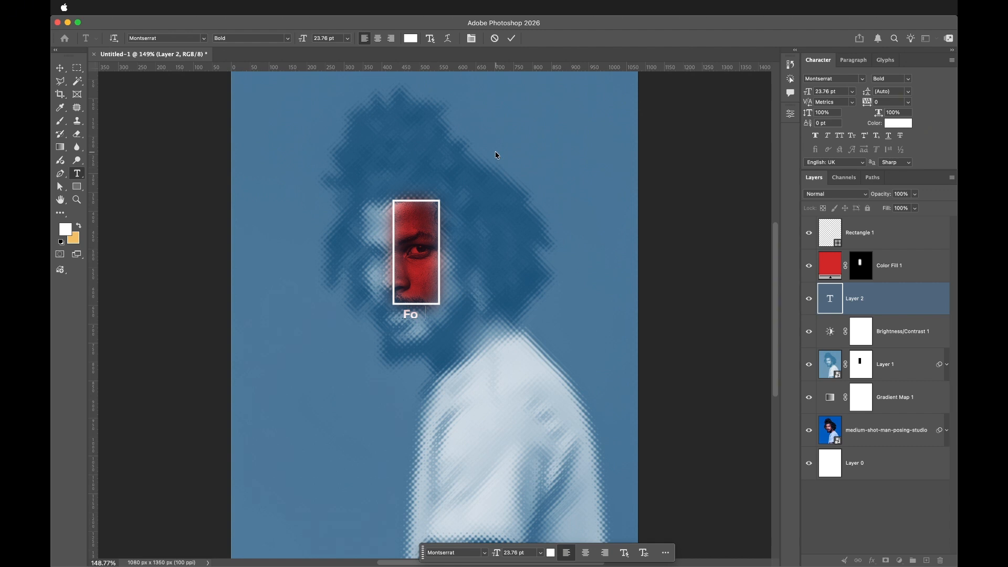
text(cus)
click(512, 38)
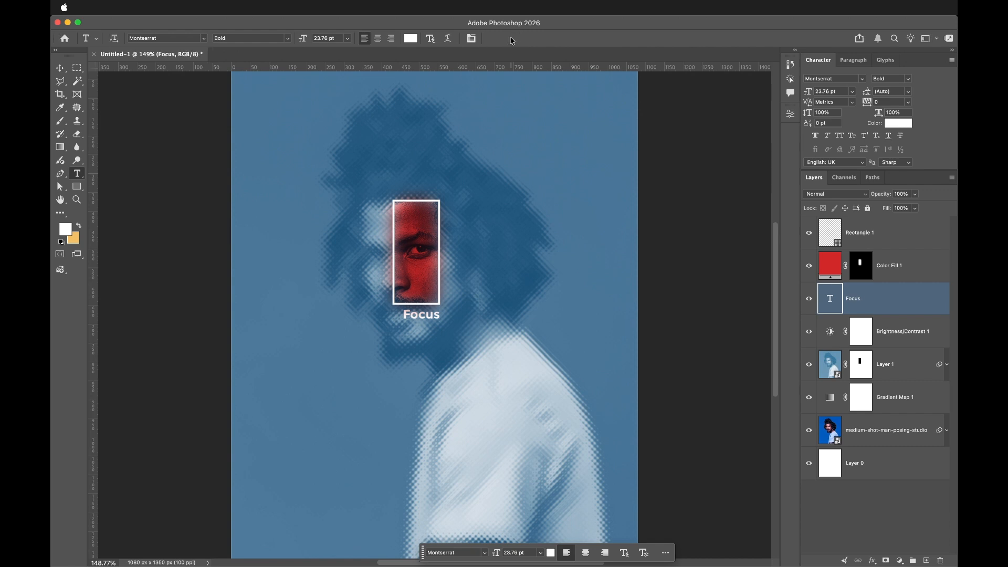
- Move the Focus text layer above the red fill layer and reposition the text slightly
drag(881, 297, 871, 258)
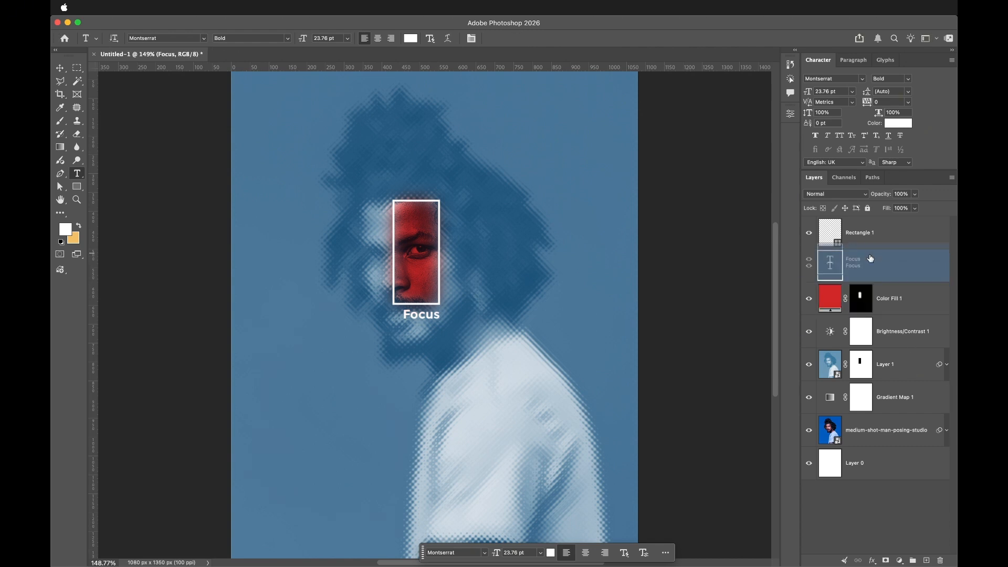
click(61, 68)
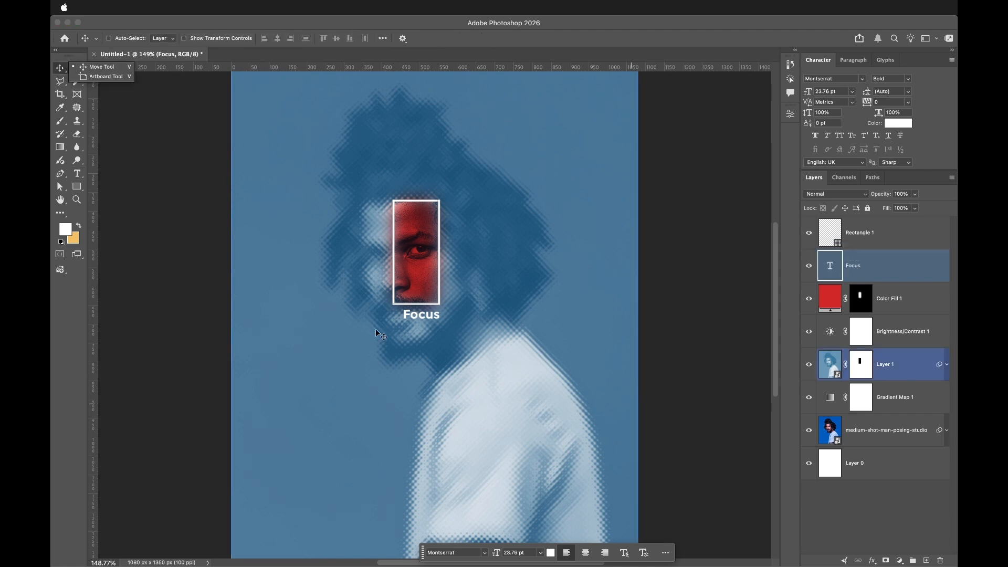
click(417, 317)
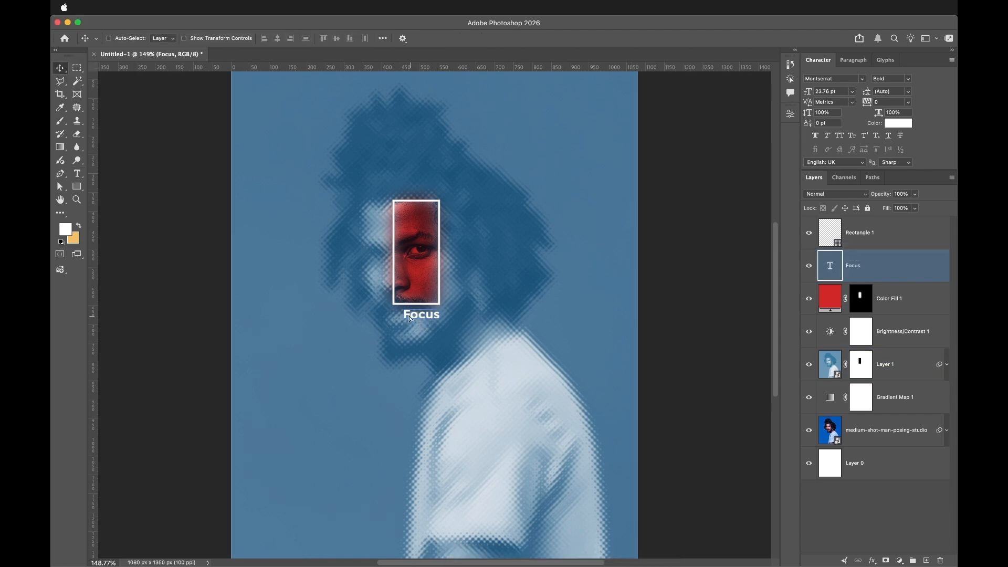
drag(406, 317, 408, 317)
key(super+z)
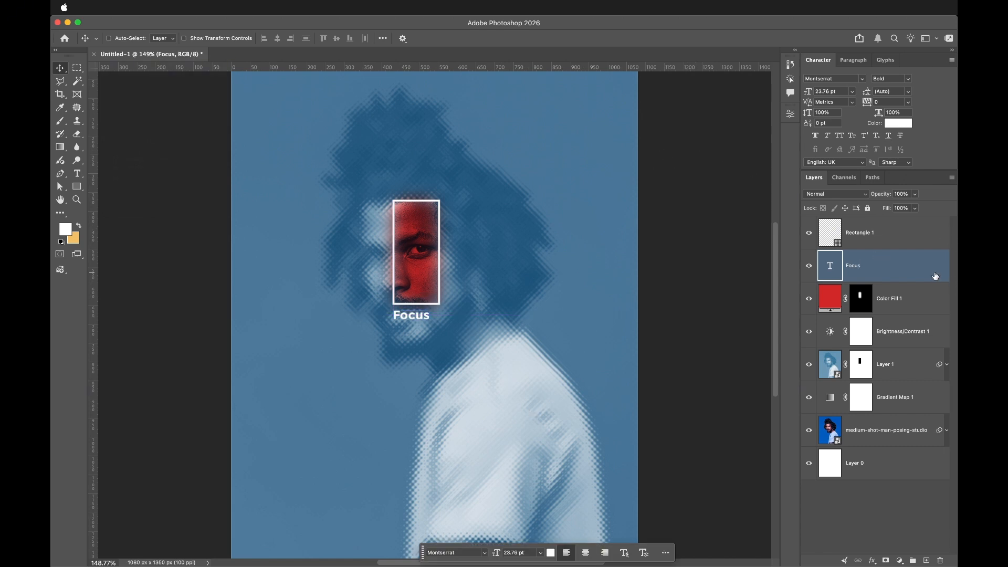
- Add a new layer above Rectangle 1 in Overlay mode, filled with overlay-neutral gray
shift+click(902, 250)
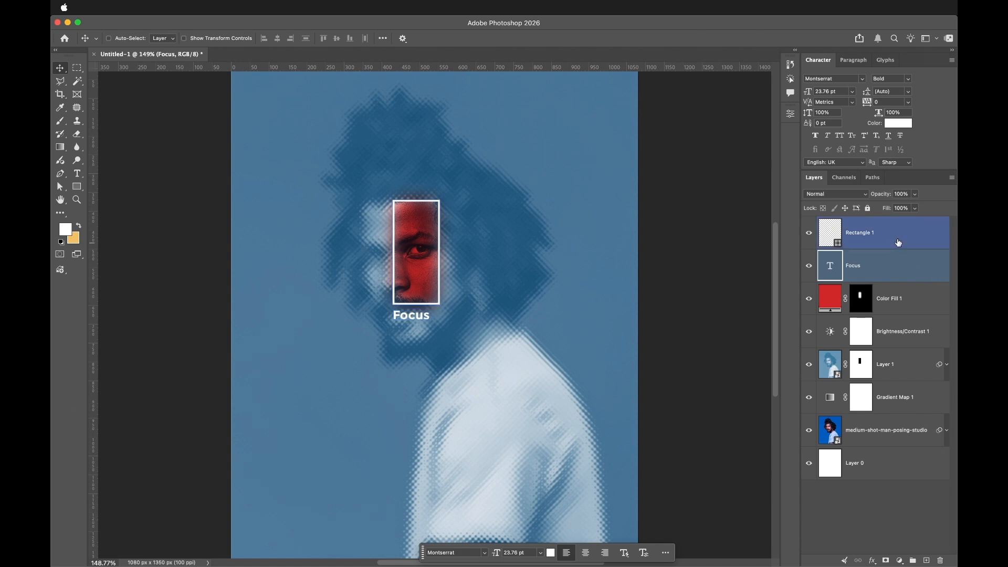
click(901, 238)
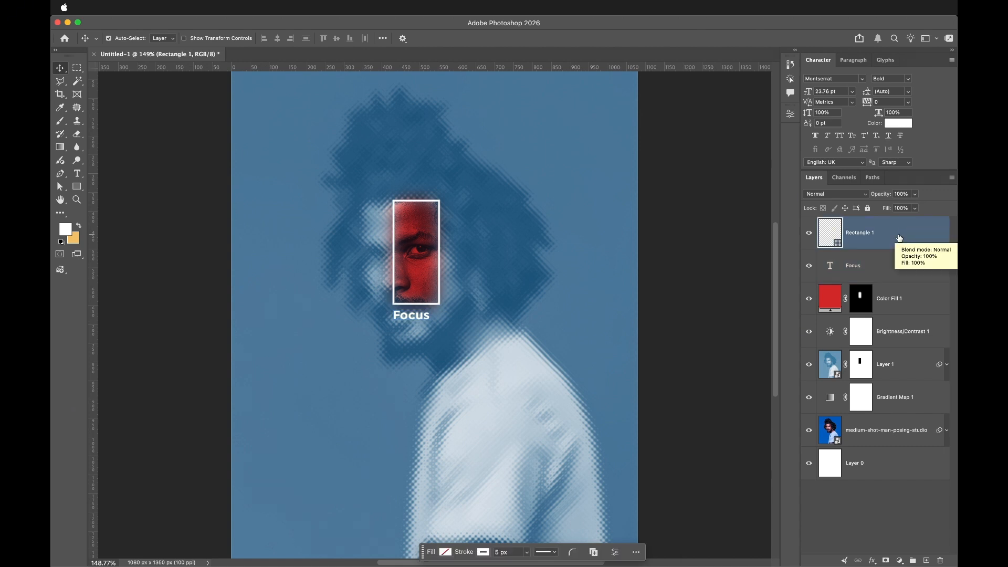
key(super+shift+n)
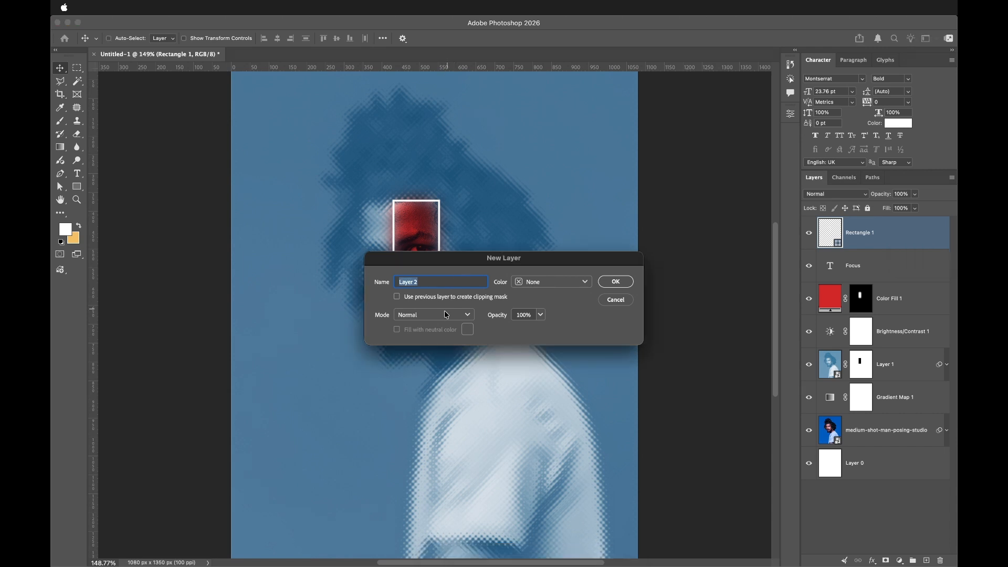
click(442, 316)
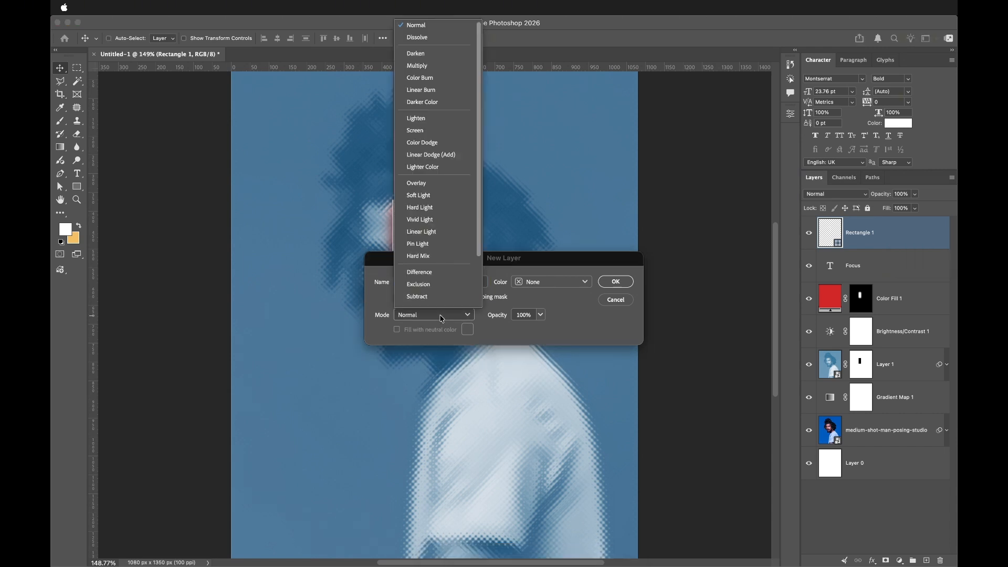
click(426, 183)
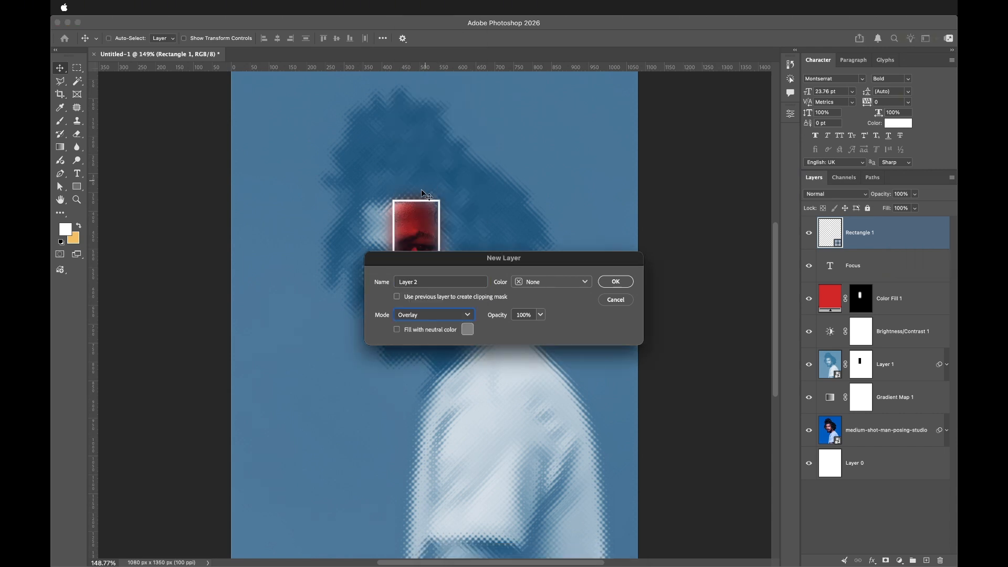
click(397, 330)
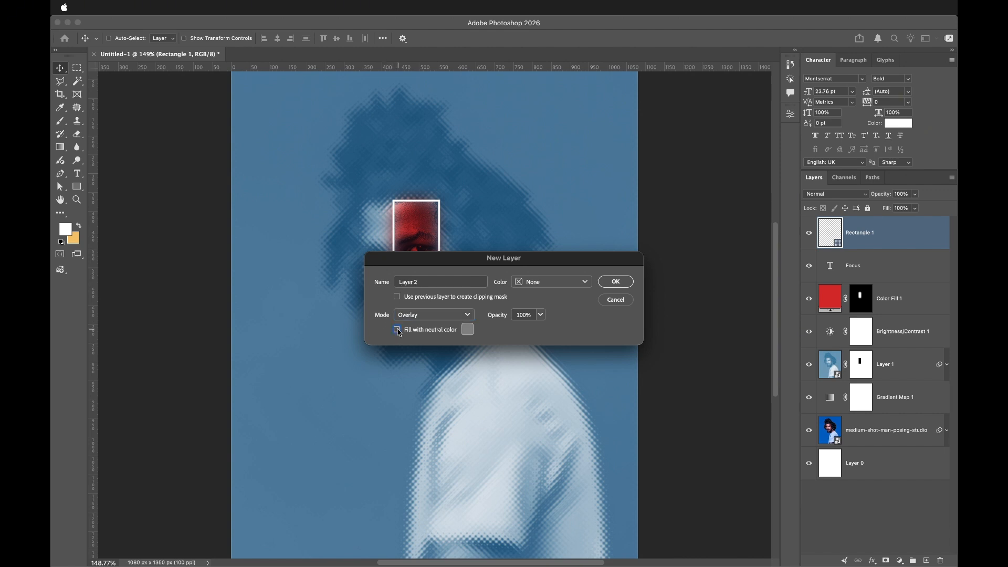
click(628, 283)
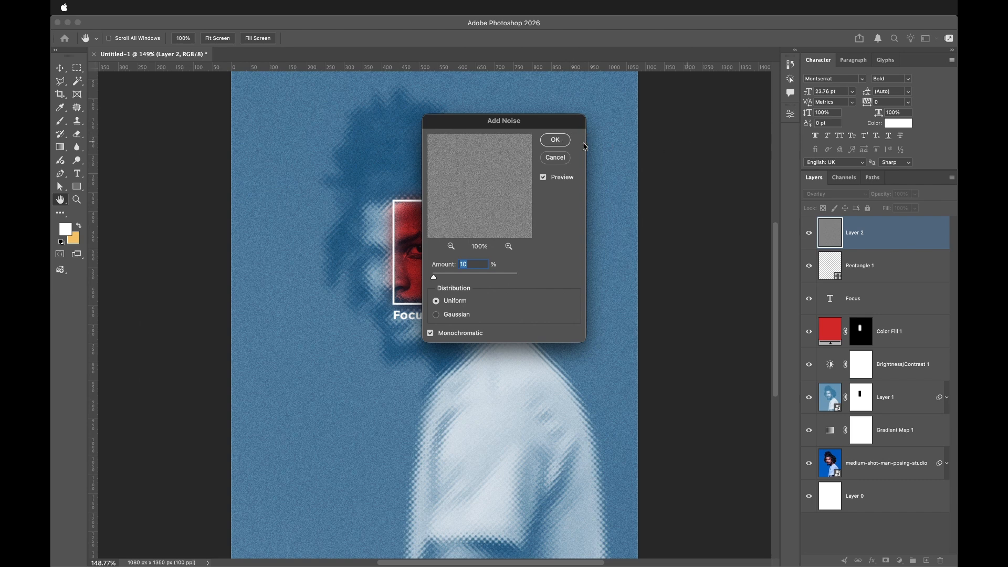
- Apply Add Noise at 10% uniform monochromatic to the gray overlay layer and set its opacity to 50%
click(555, 140)
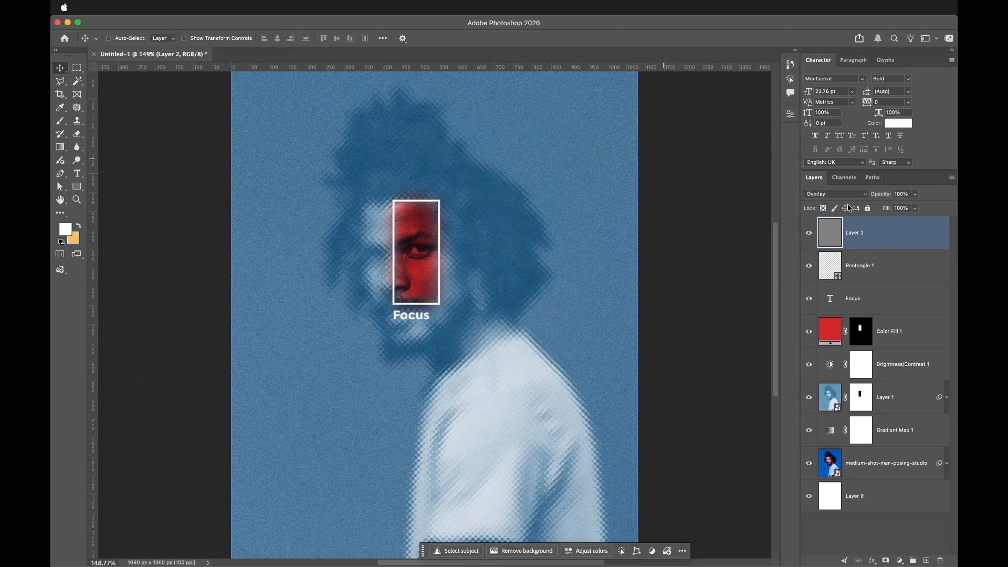
click(894, 194)
text(50)
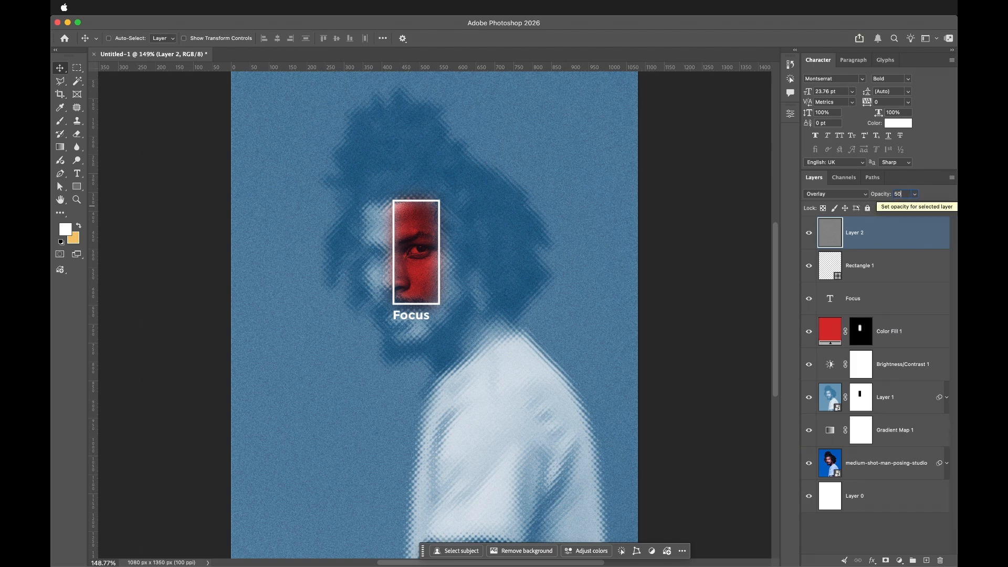
key(Return)
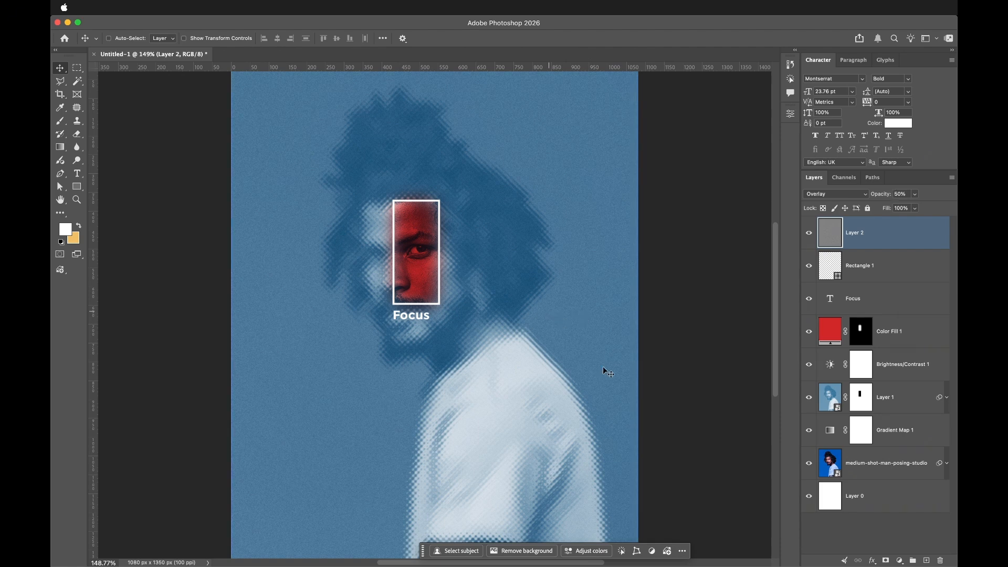
key(super+d)
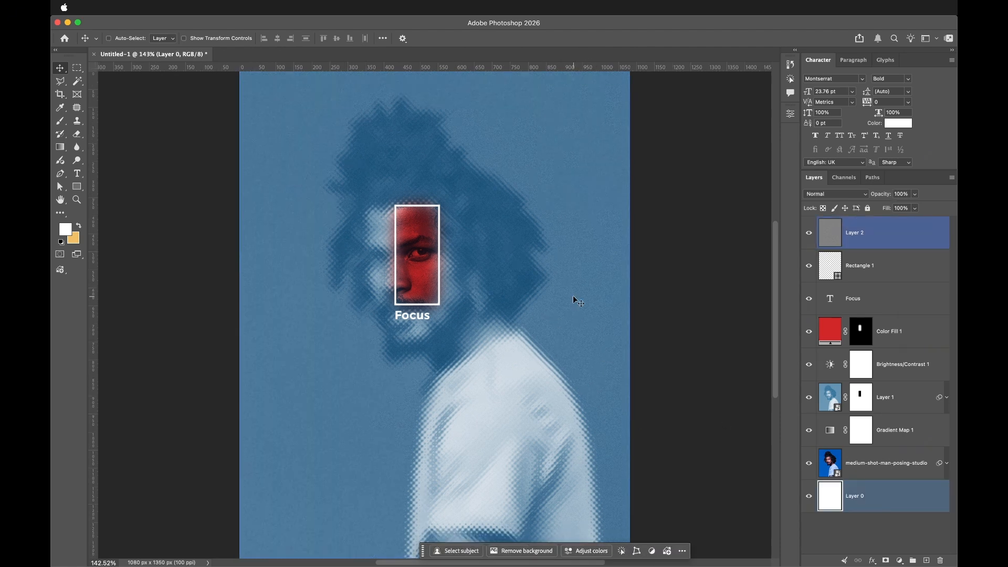